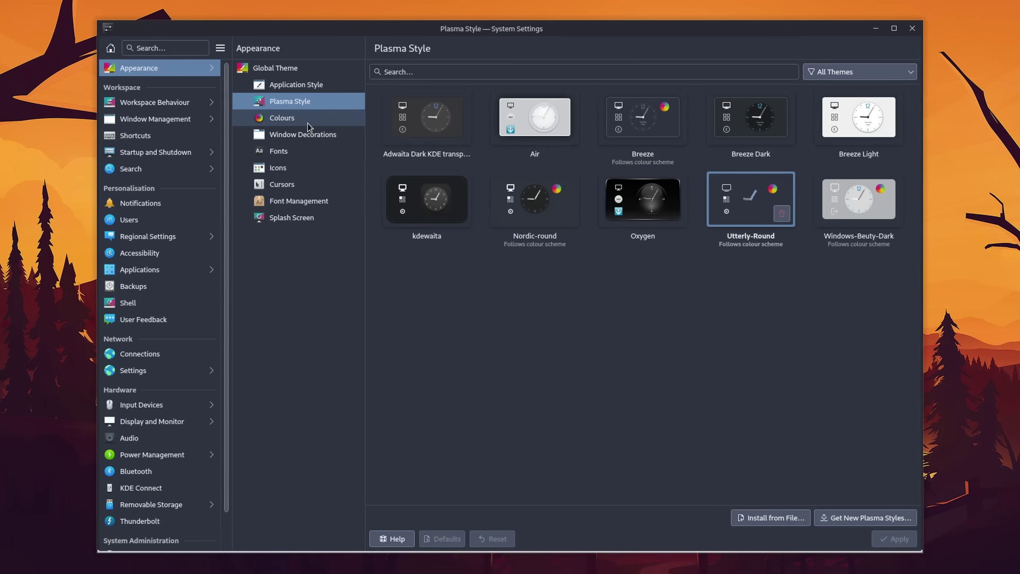
- Look through Colours and Window Decorations, then set legacy X11 apps to 'Apply scaling themselves'
left_click(307, 123)
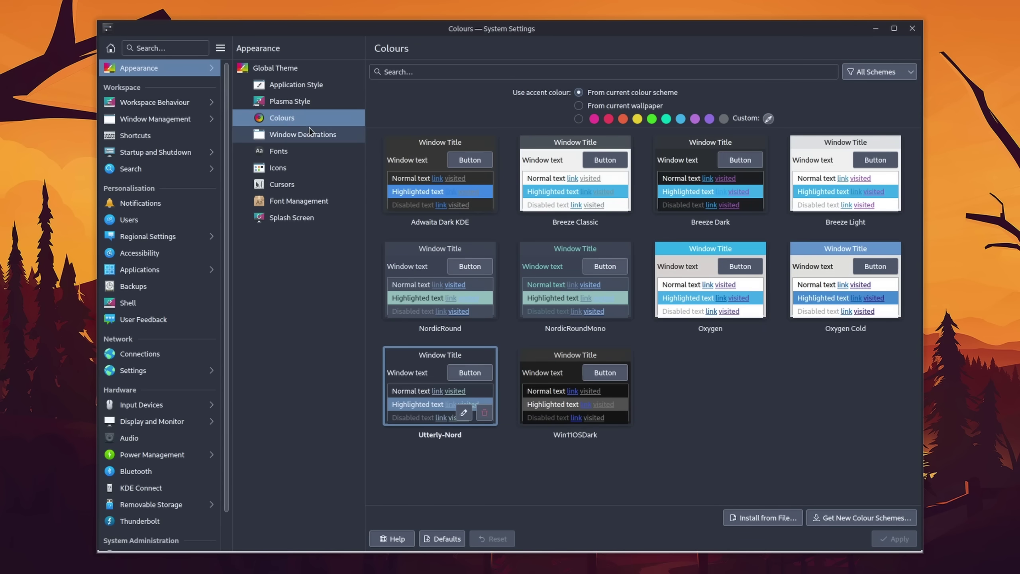
left_click(310, 136)
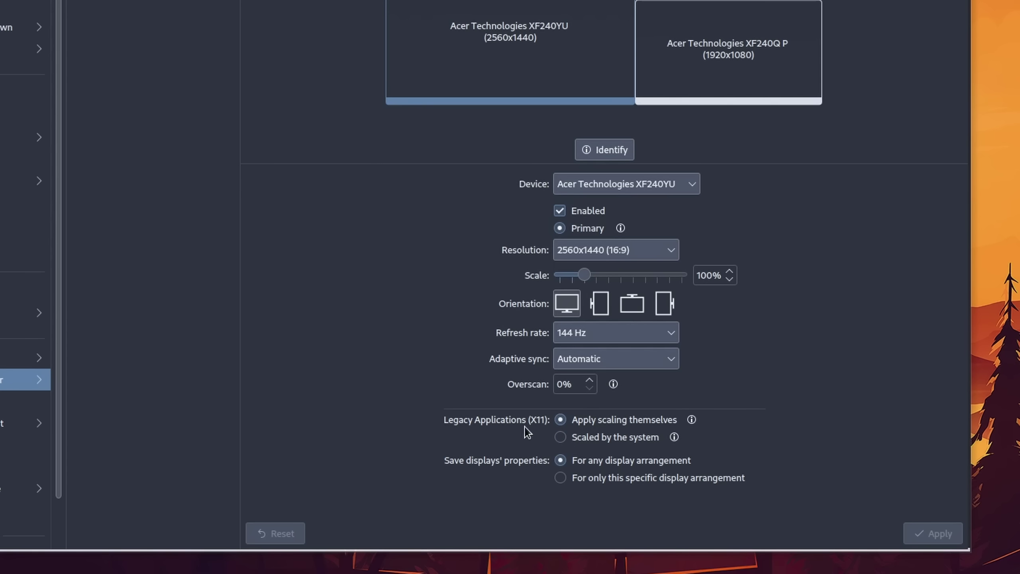
left_click(591, 422)
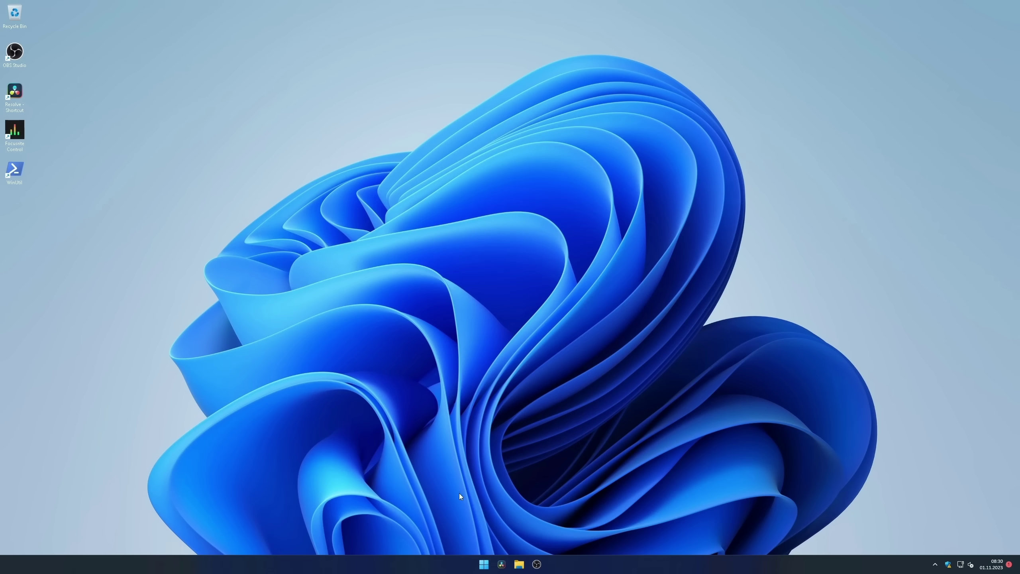
left_click(481, 566)
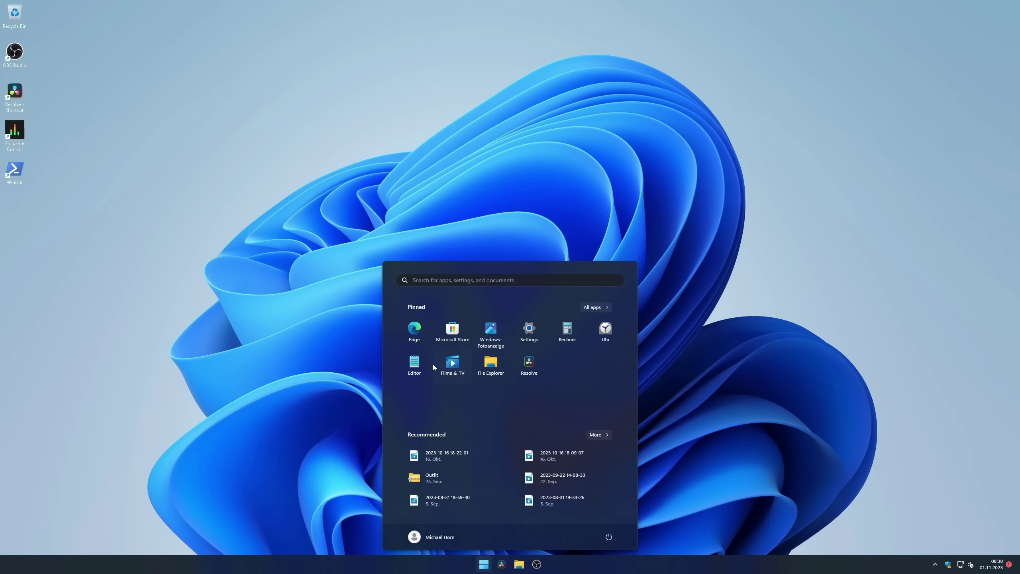
left_click(641, 327)
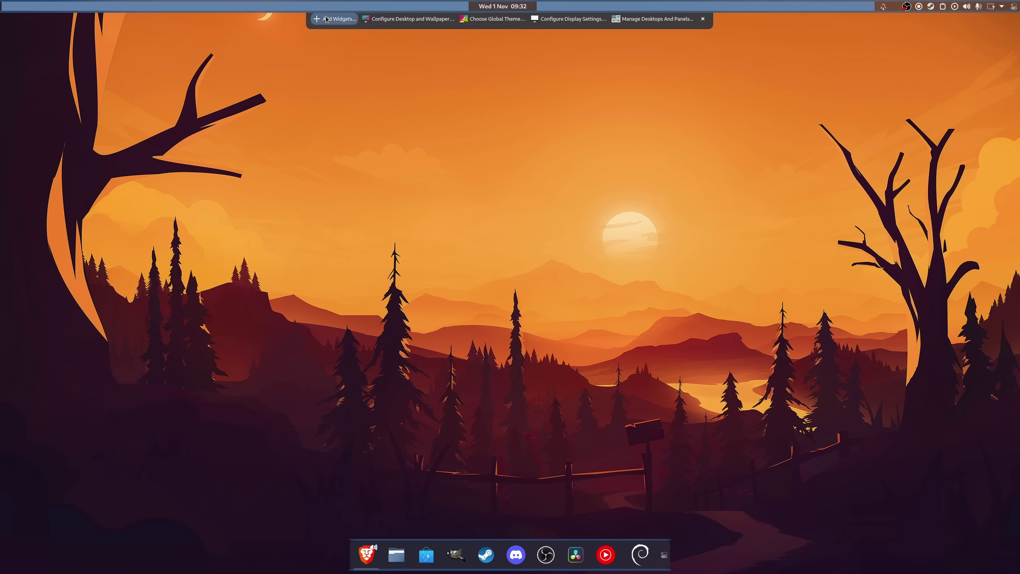
- Browse the list of available Plasma widgets
left_click(326, 19)
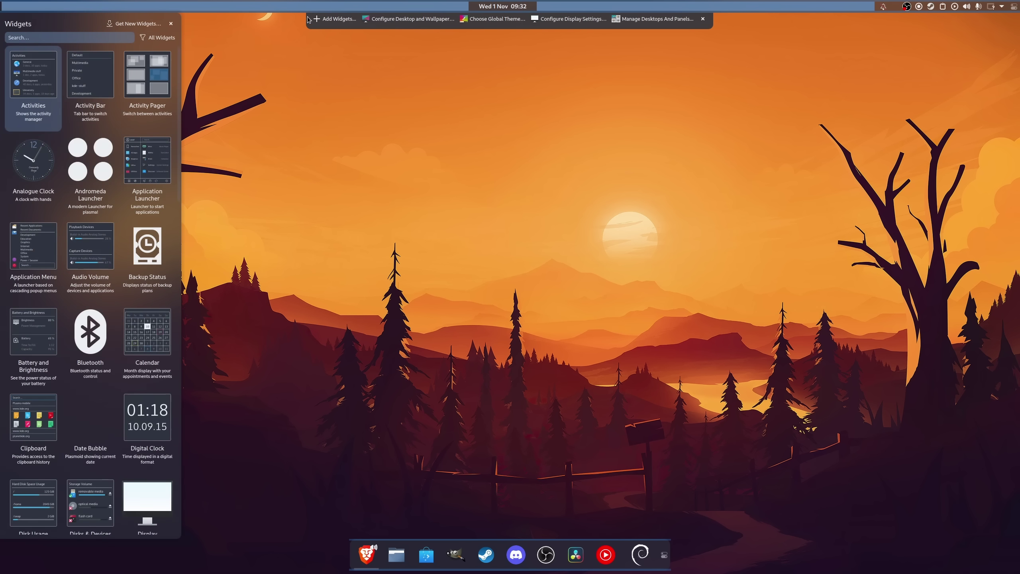
scroll(155, 58, "down", 3)
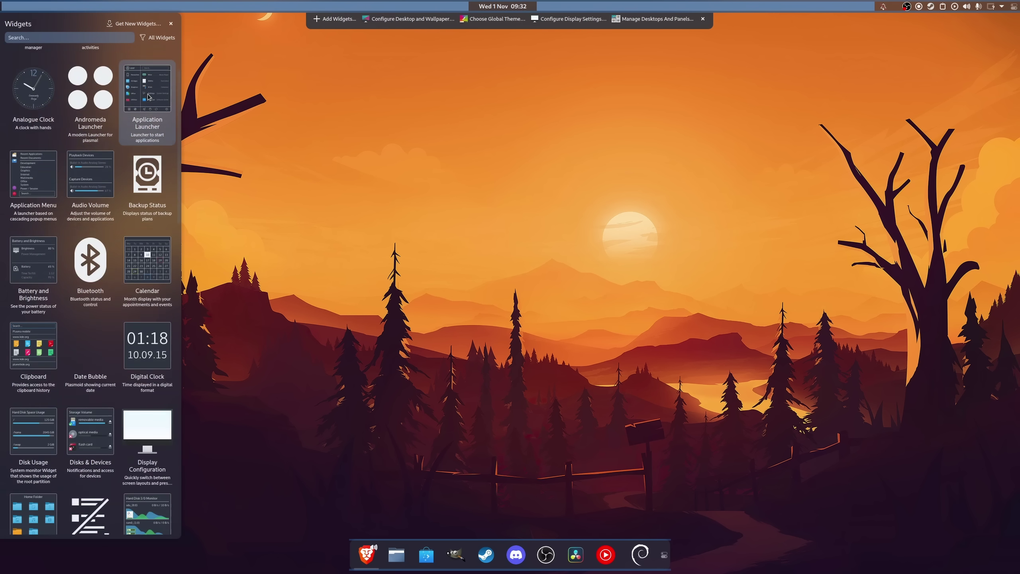
scroll(172, 93, "up", 3)
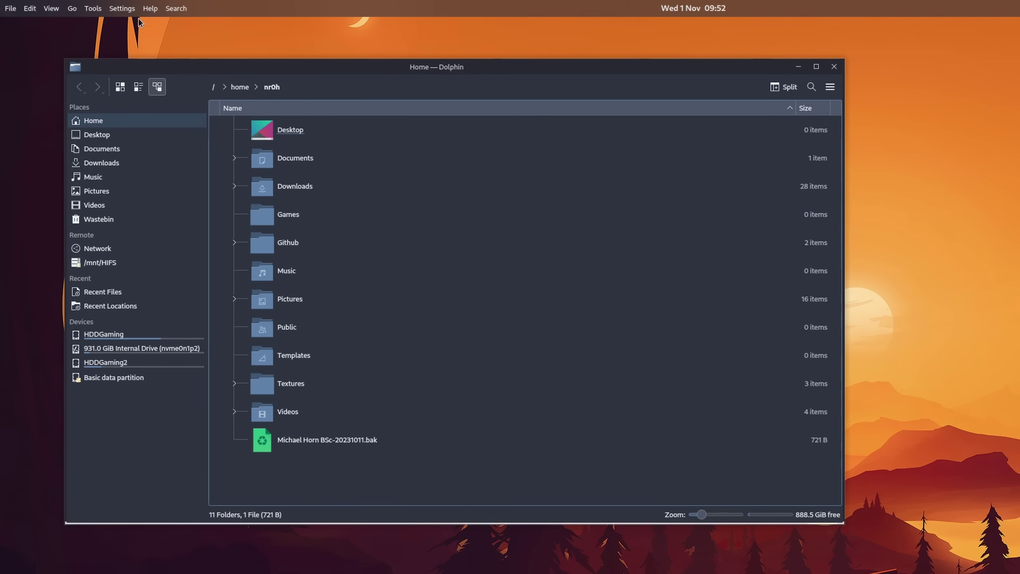
- Open Configure Dolphin, then use a downloaded Plasma style from Get New Plasma Styles
left_click(124, 9)
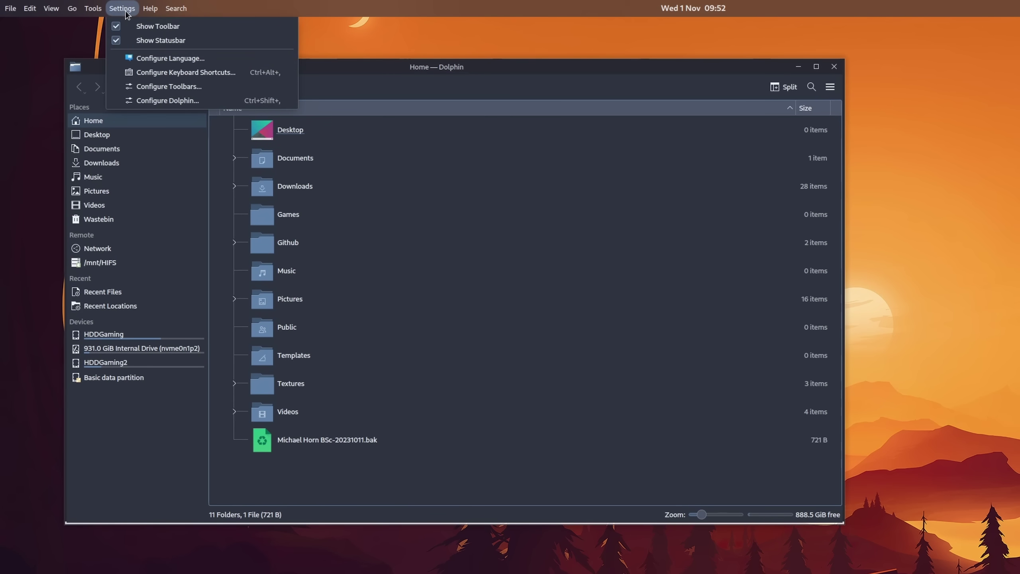
left_click(161, 101)
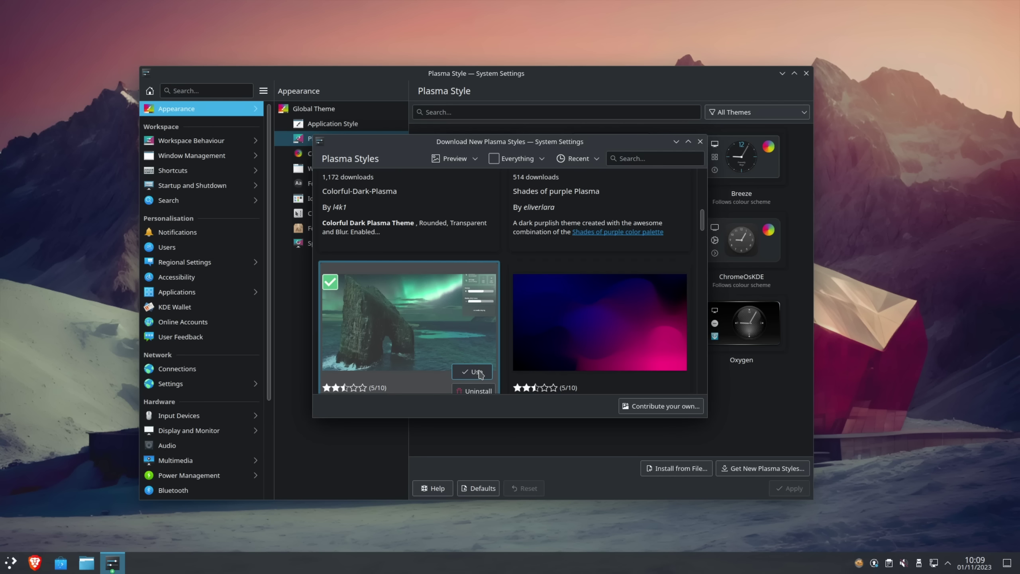
left_click(472, 372)
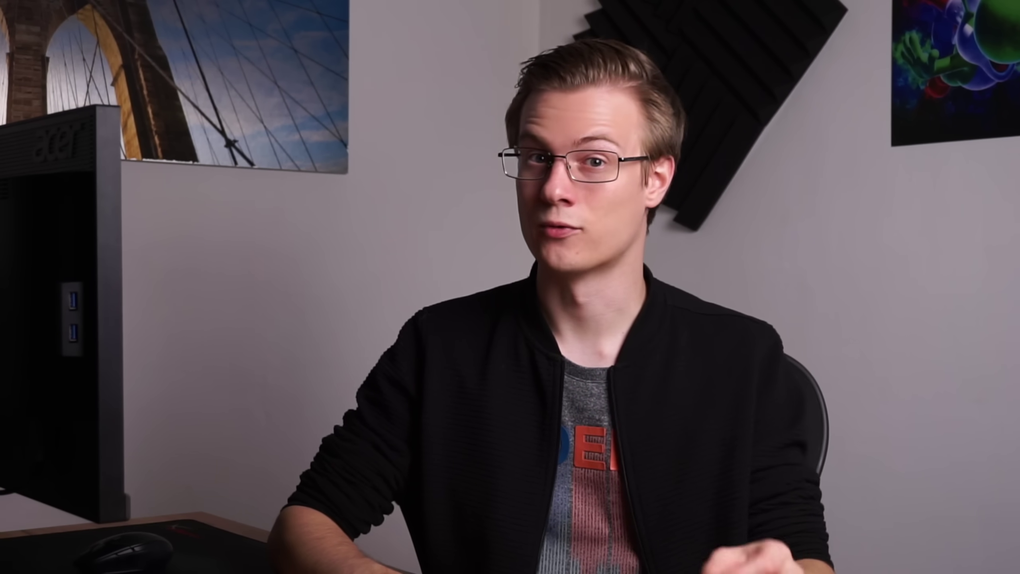
- Look at the Wings-Dark-Global theme, then install Ayopalli from Get New Global Themes
scroll(358, 302, "down", 2)
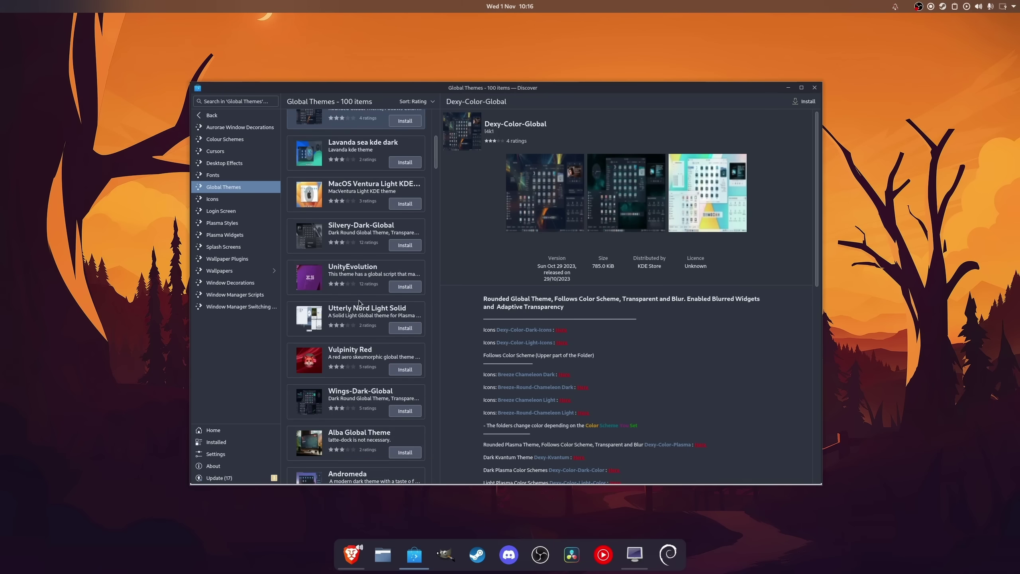
scroll(353, 310, "down", 1)
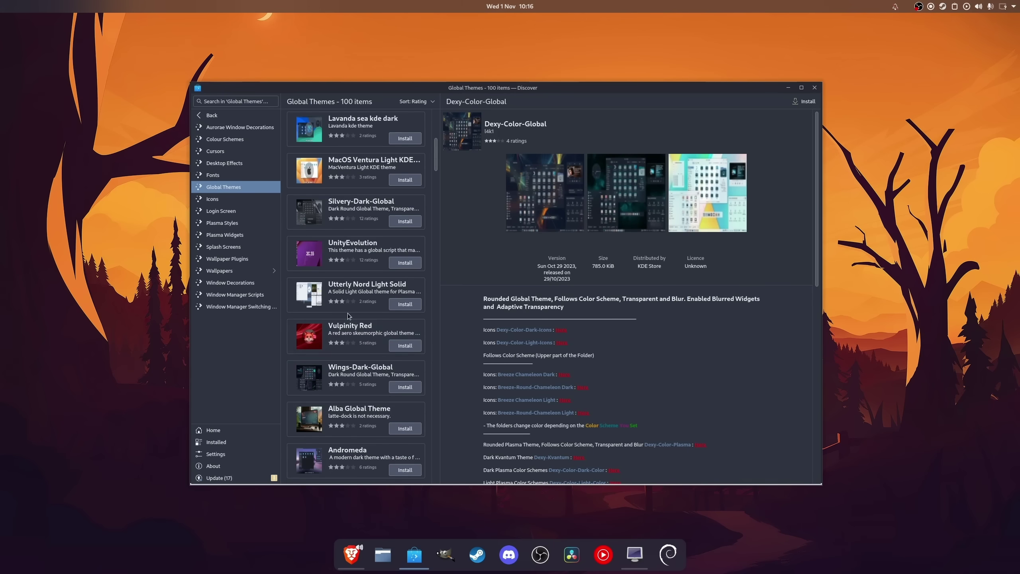
left_click(326, 380)
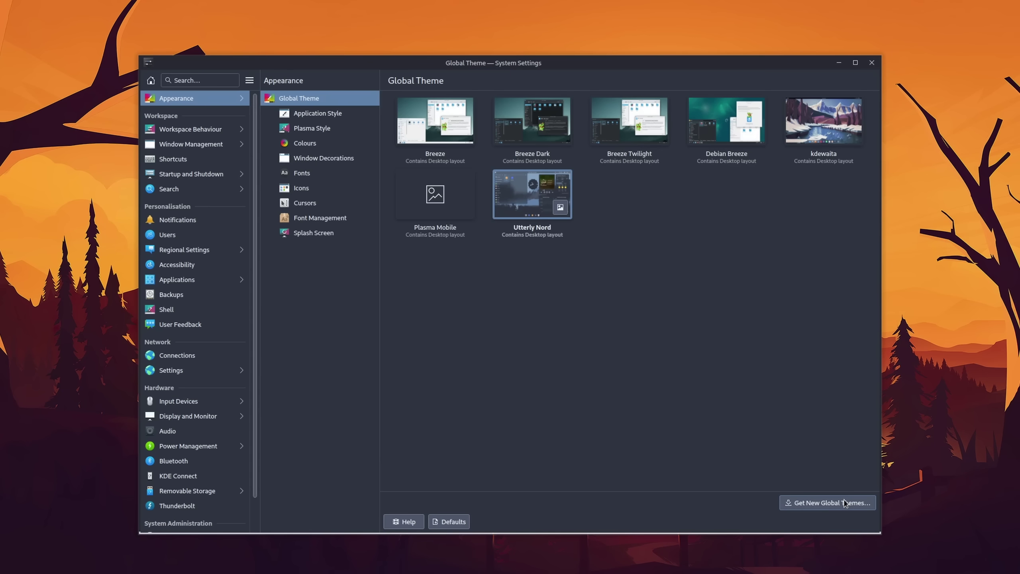
left_click(845, 503)
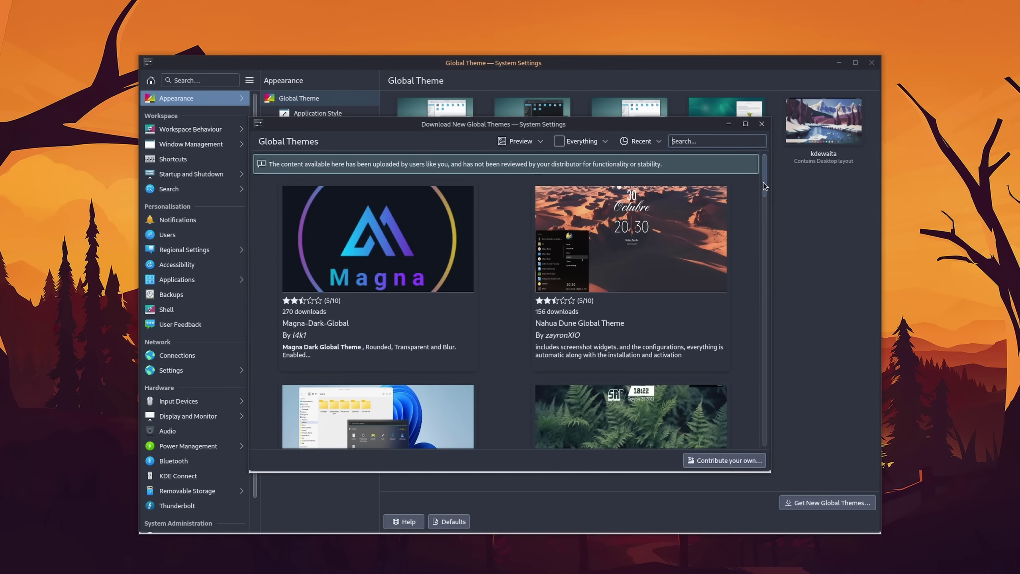
scroll(764, 185, "down", 3)
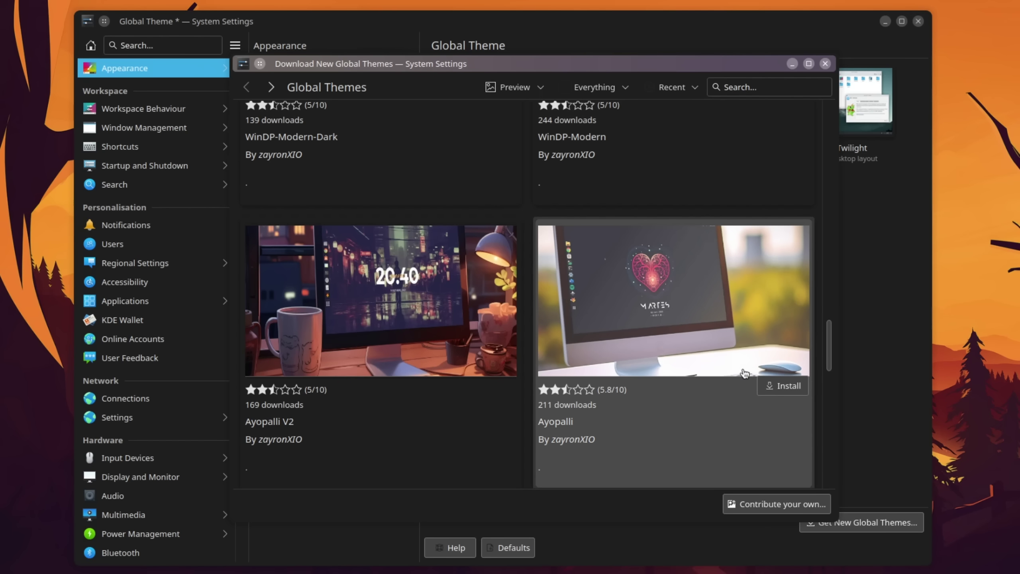
left_click(779, 386)
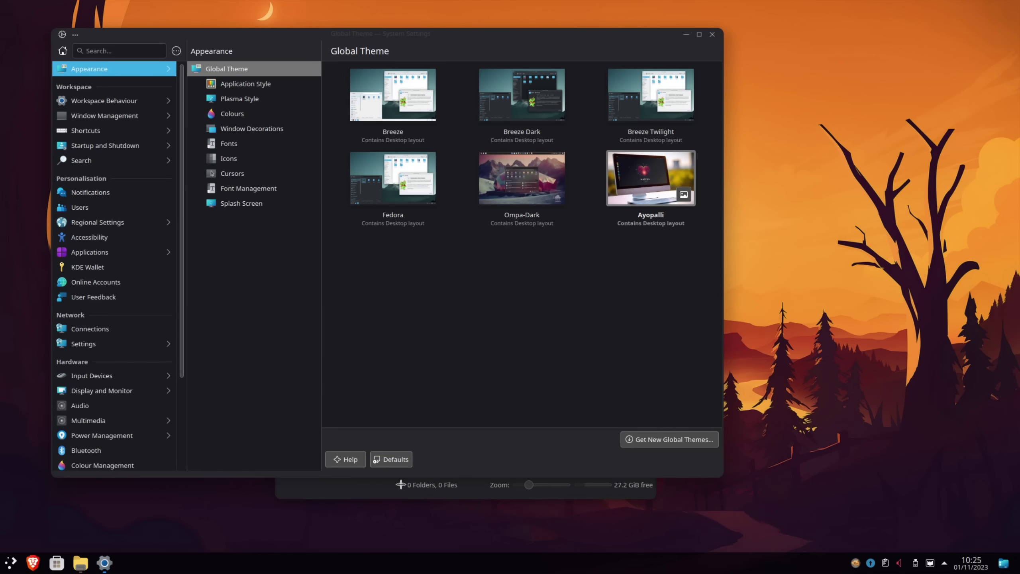
- Move Dolphin aside and apply the Windows-Eleven-Dark window decoration
left_click(401, 484)
left_click_drag(504, 169, 618, 192)
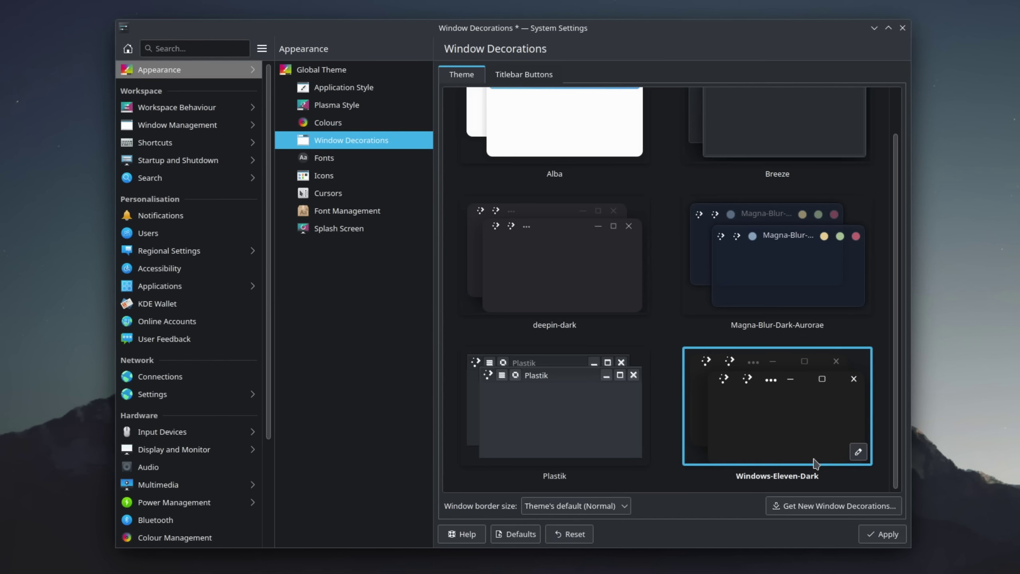
left_click(872, 535)
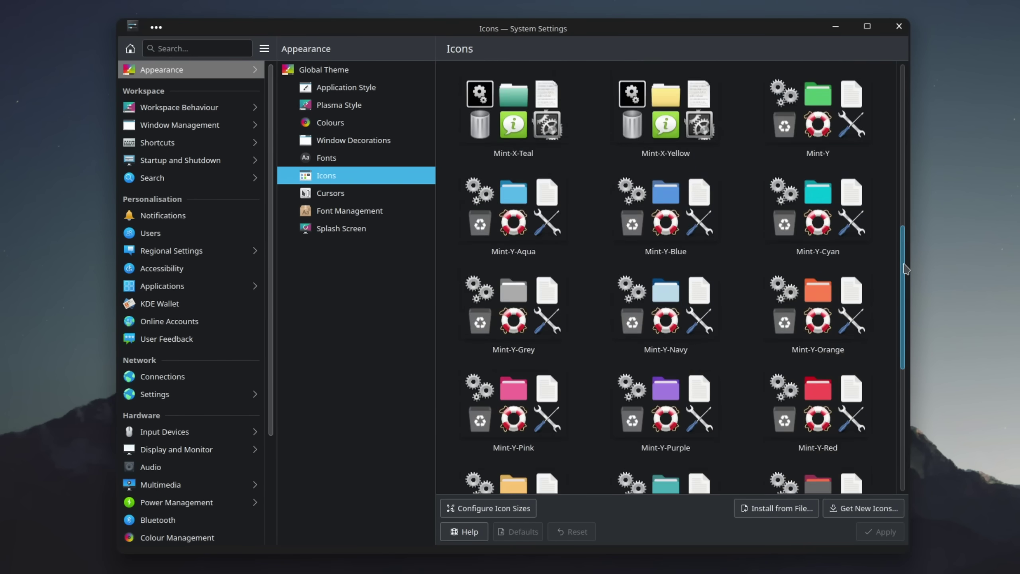
- Enlarge a thumbnail task switcher screenshot, then switch to the Discover window
scroll(894, 356, "down", 6)
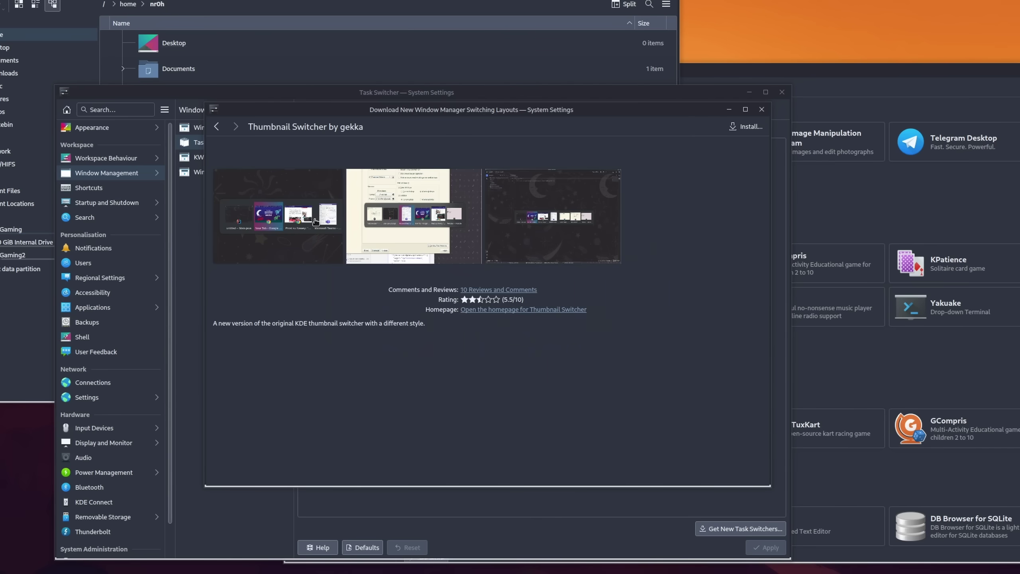
left_click(377, 247)
key("alt+Tab")
key("alt+Tab")
key("alt+Tab")
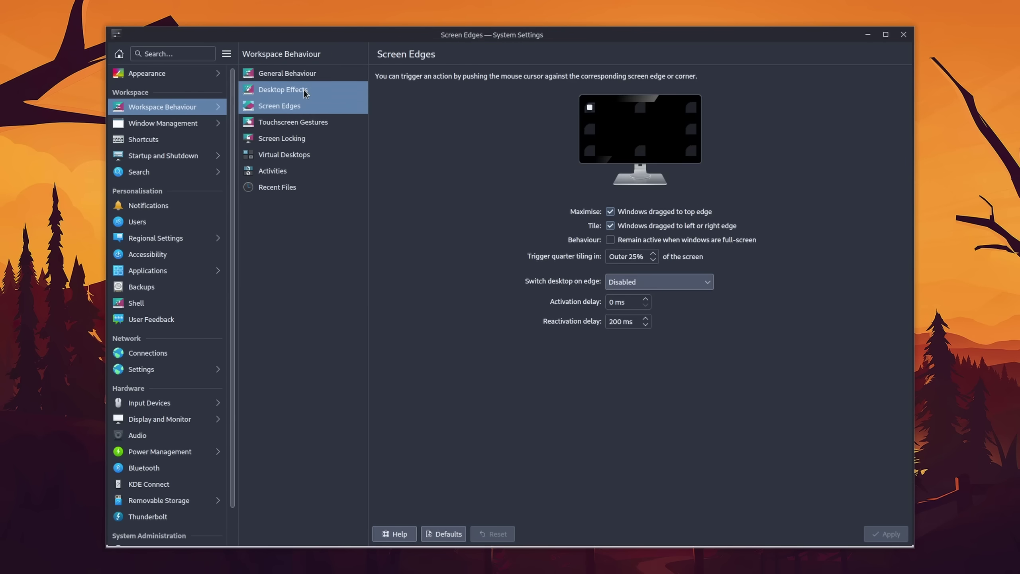
- Tick Blur in Desktop Effects, demonstrate wobbly windows, apply, and minimise System Settings
left_click(304, 92)
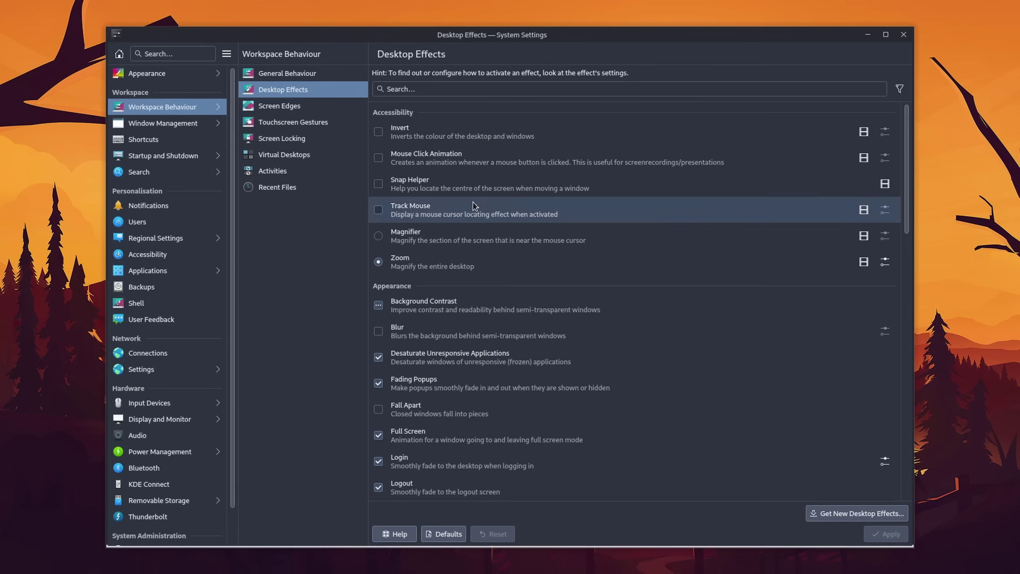
left_click(377, 338)
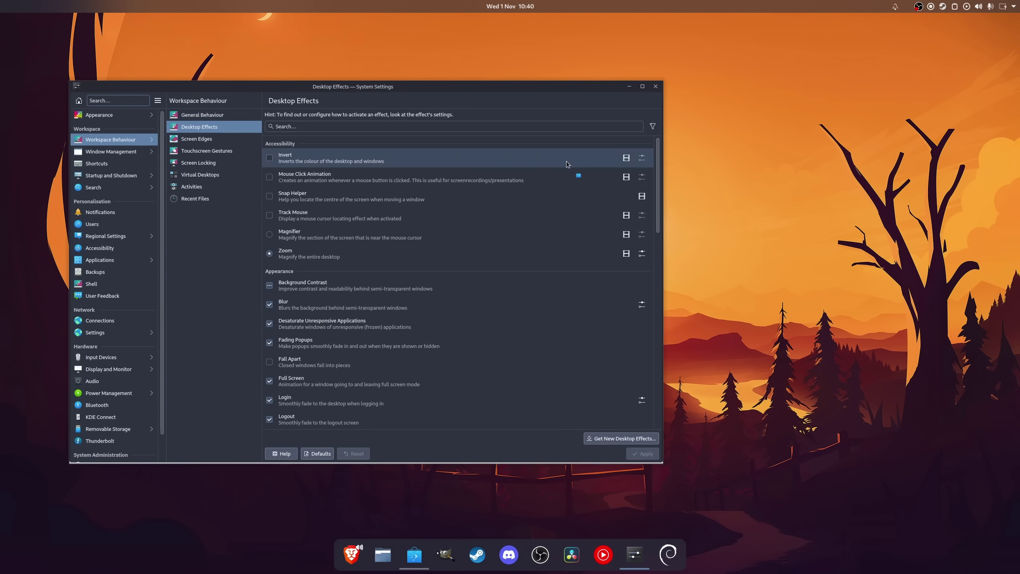
left_click_drag(640, 109, 707, 94)
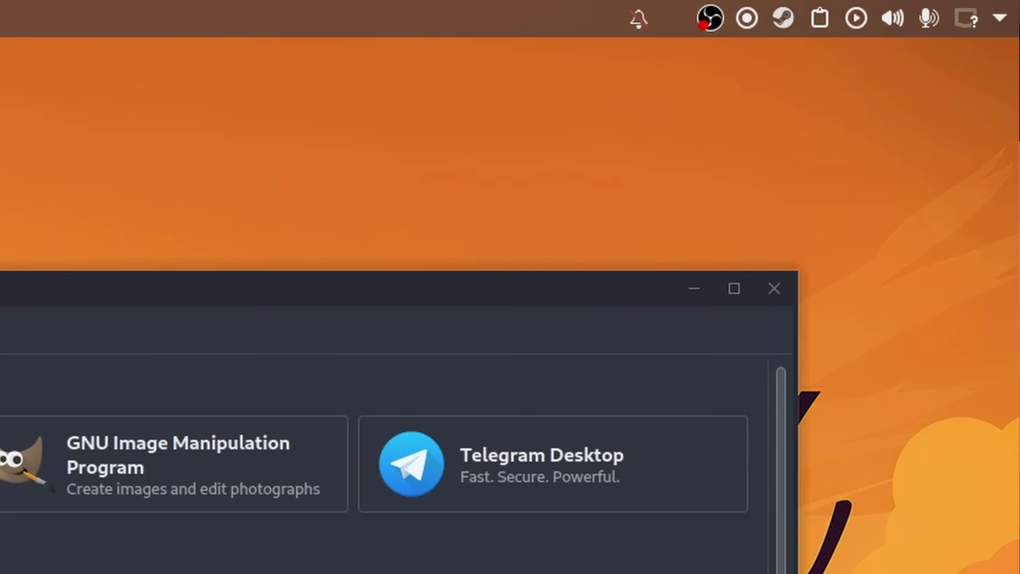
left_click_drag(478, 52, 626, 69)
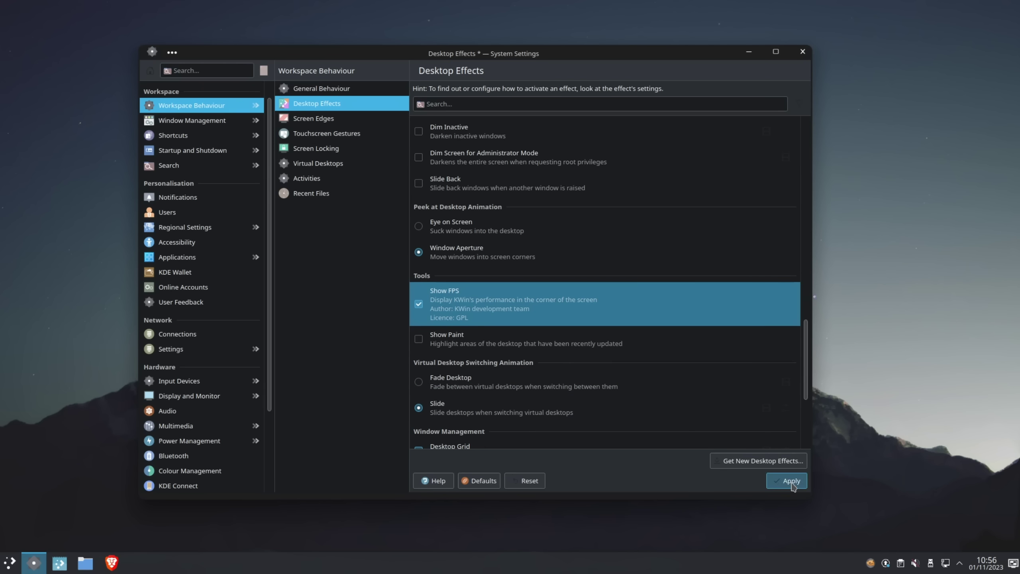
left_click(787, 481)
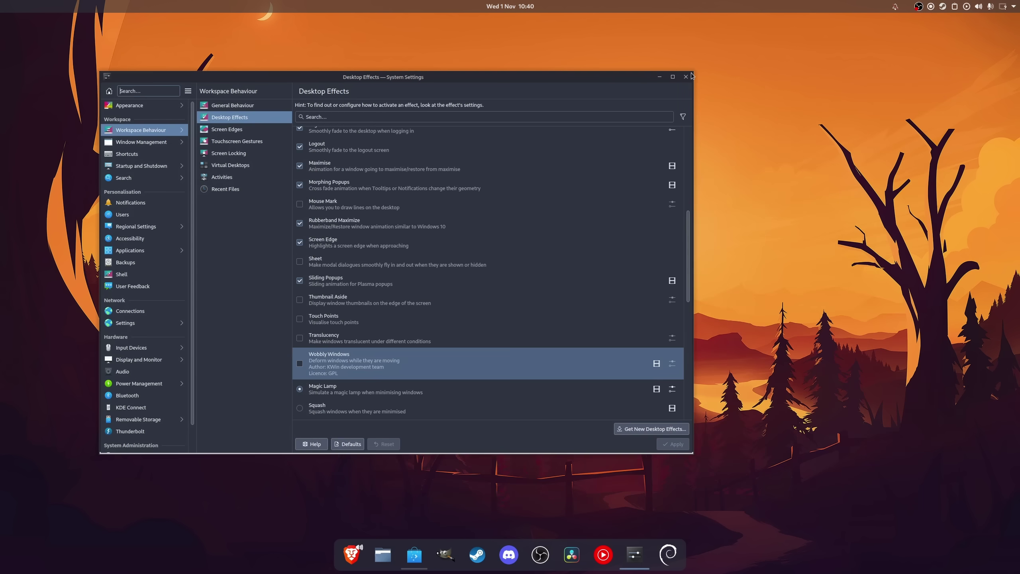
left_click(659, 77)
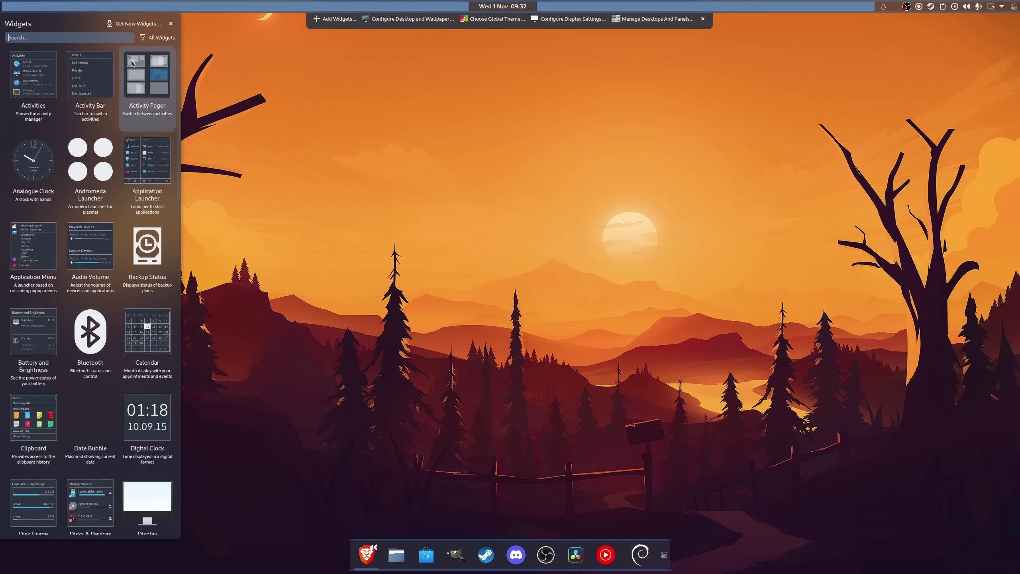
- Browse Discover's Plasma Addons category to show the Plasma Widgets list
scroll(158, 57, "down", 1)
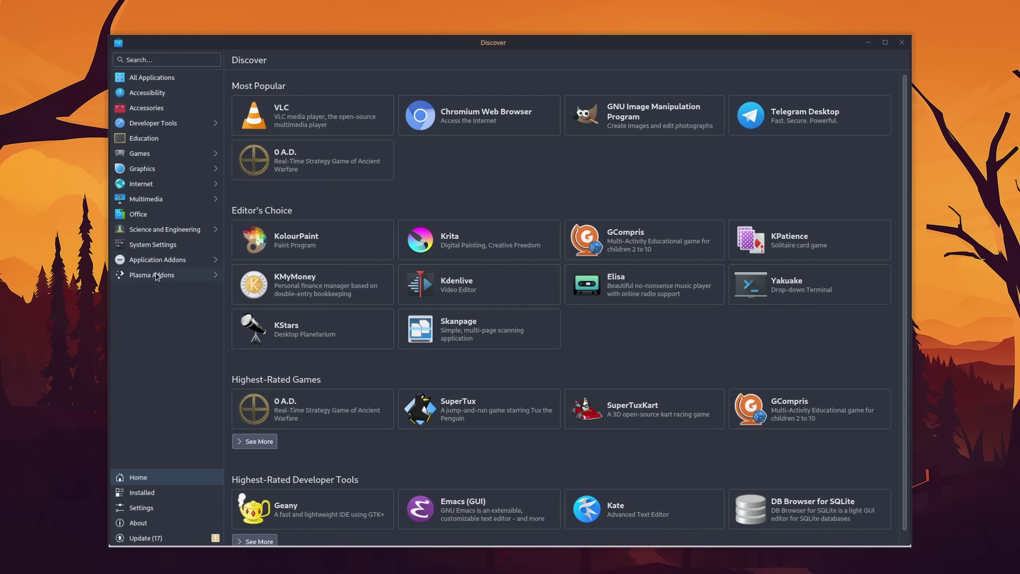
left_click(151, 275)
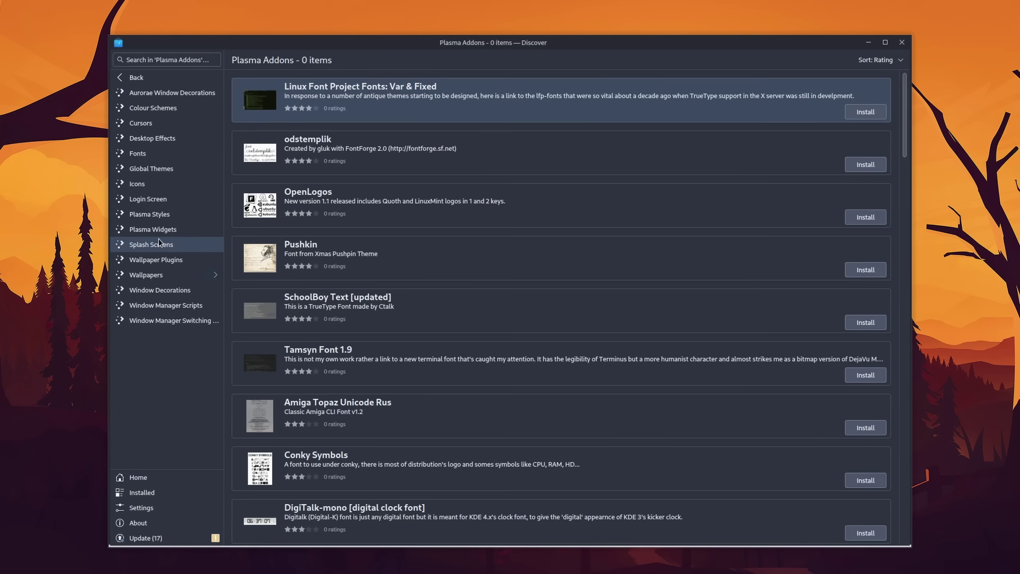
left_click(160, 231)
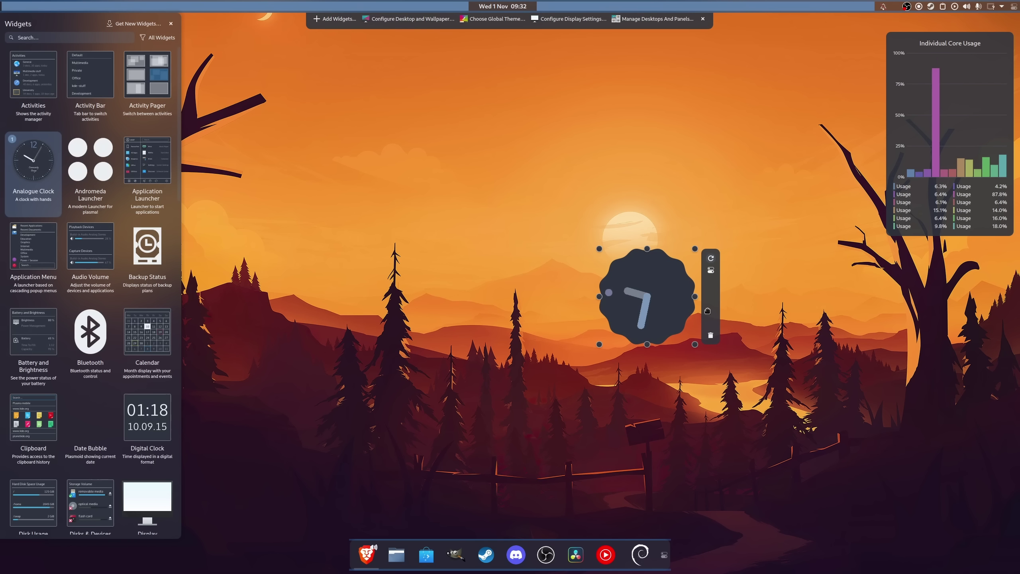
- Move the Analogue Clock higher on the desktop and start KDE Connect device pairing
left_click_drag(707, 240, 562, 89)
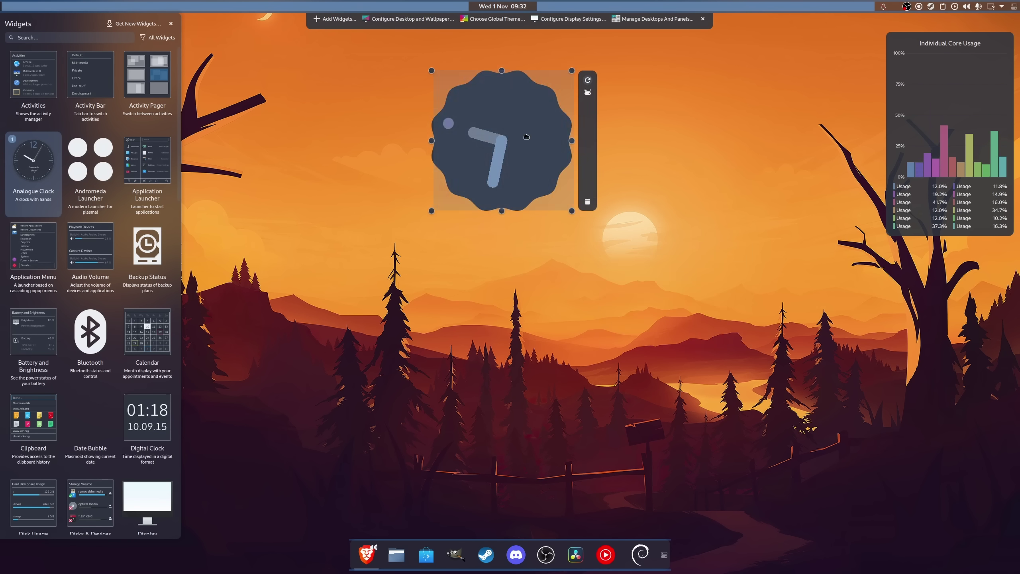
left_click(9, 6)
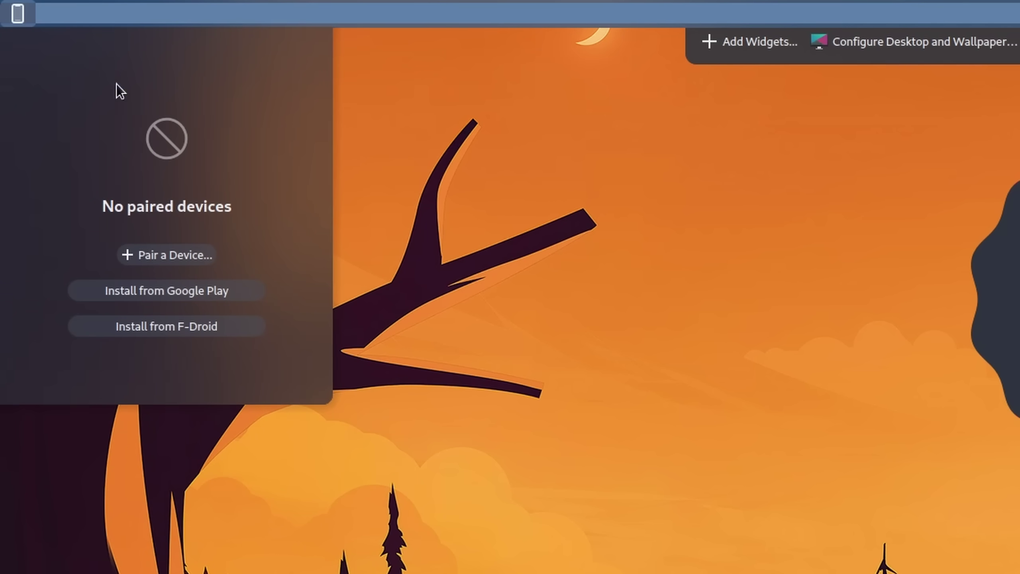
left_click(191, 249)
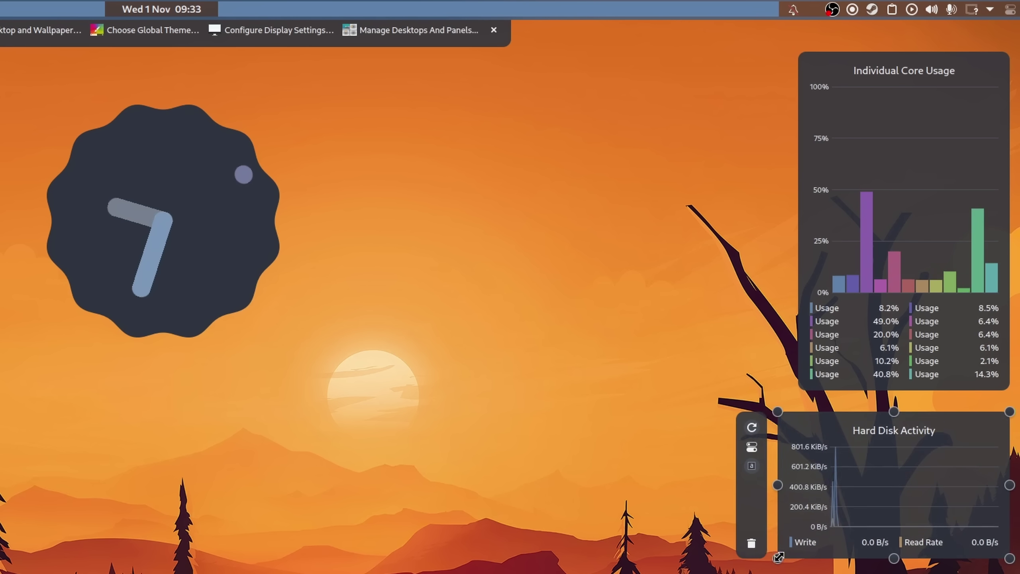
- Shrink the Hard Disk Activity widget and keep the top-left screen corner set to Overview
left_click_drag(778, 557, 804, 550)
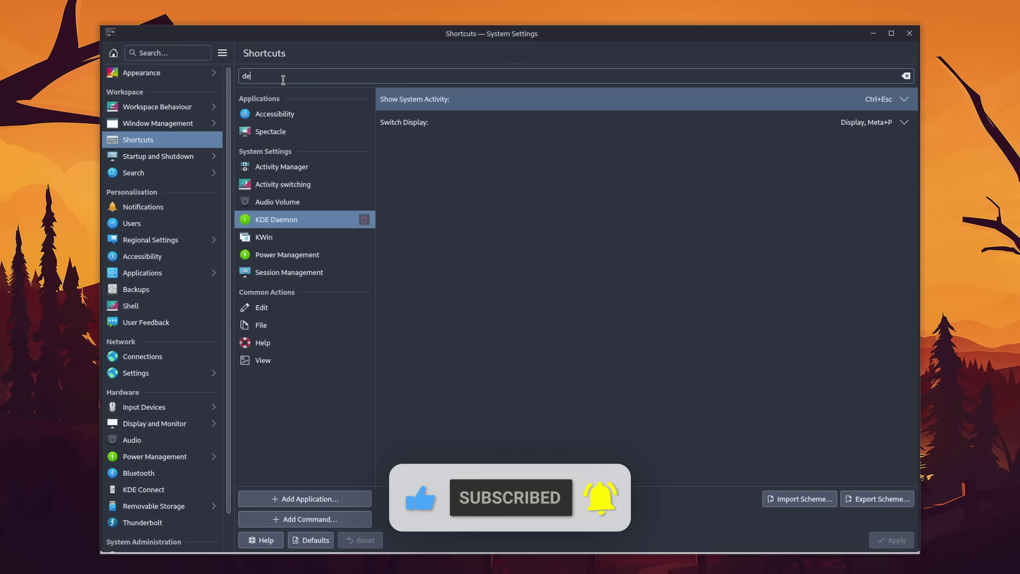
type("sktop")
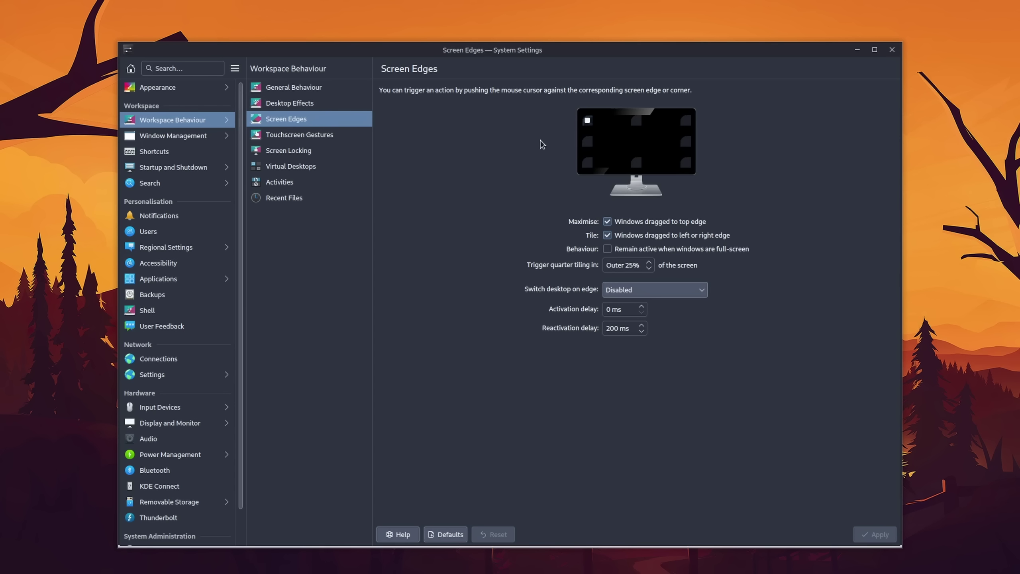
left_click(586, 121)
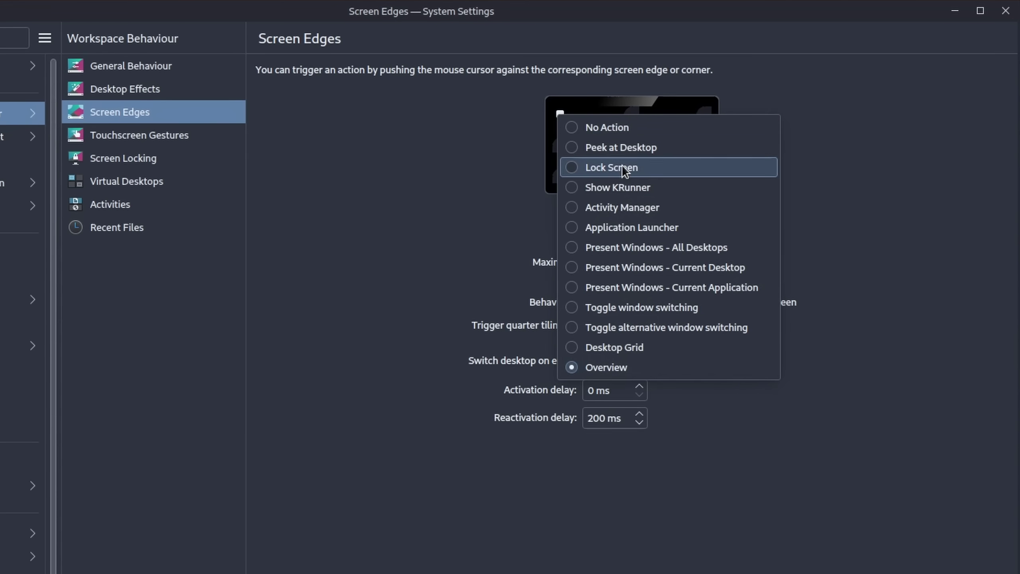
left_click(648, 365)
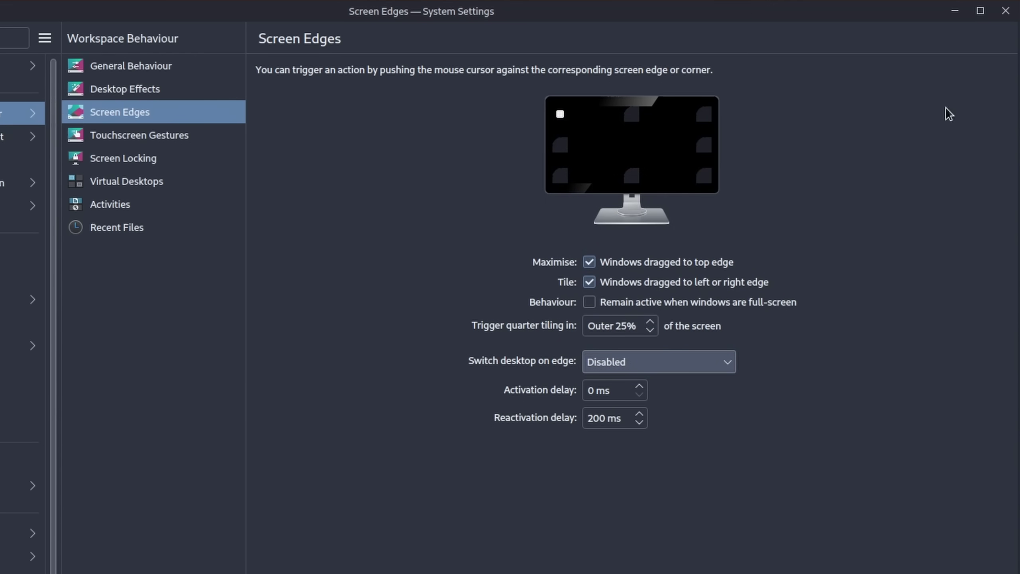
- Close System Settings and test the top-left hot corner, dismissing the overview
left_click(1005, 11)
mouse_move(0, 0)
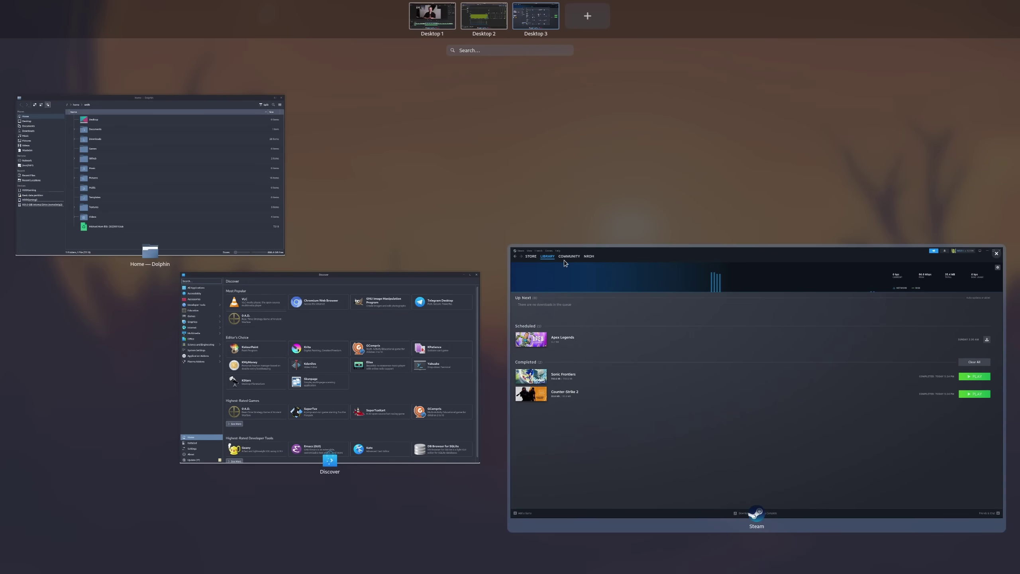
left_click(614, 113)
mouse_move(0, 0)
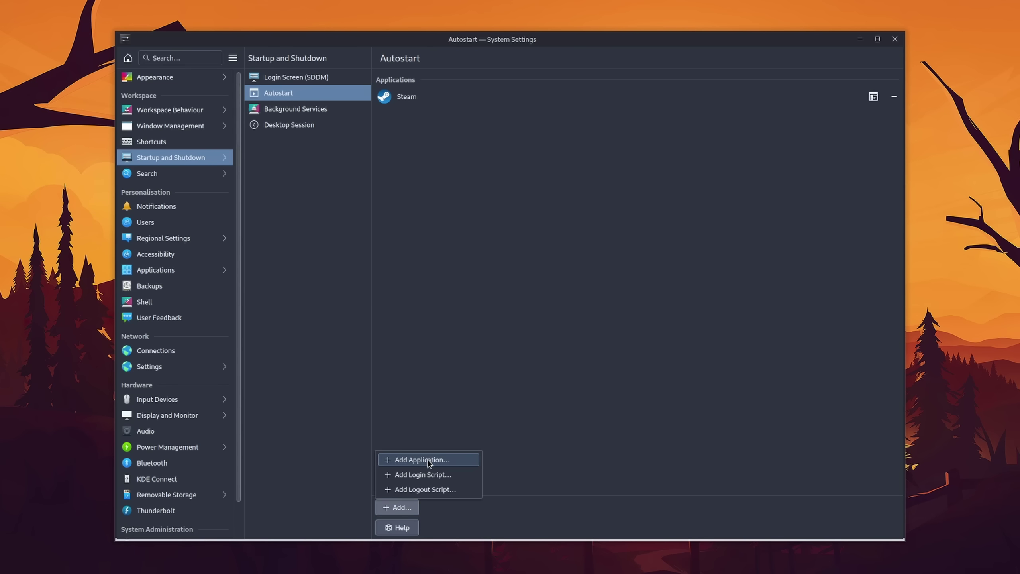
- Add an autostart application by searching 'dis' for Discord, then scroll the results
left_click(427, 459)
type("discord")
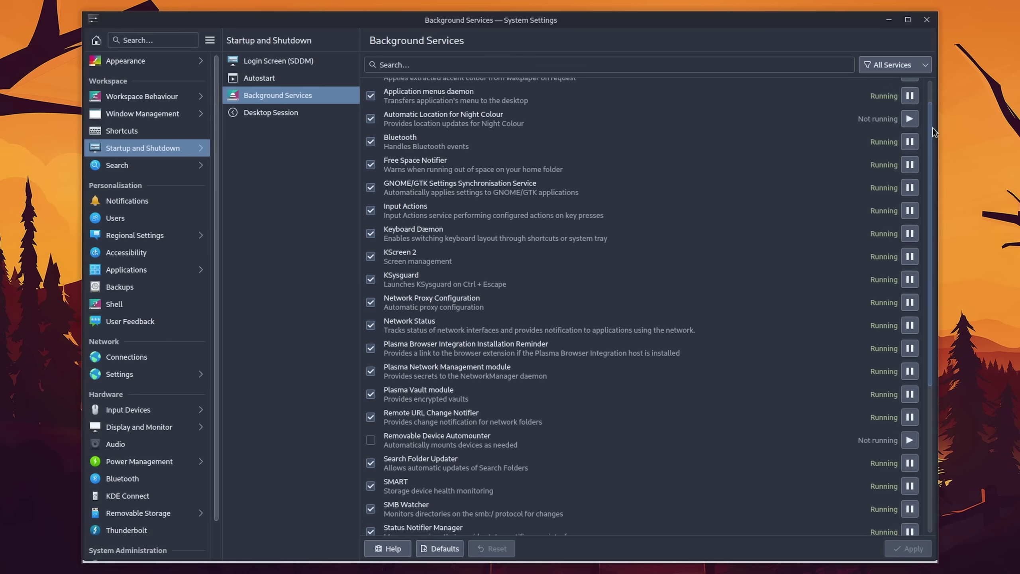
left_click_drag(901, 139, 938, 223)
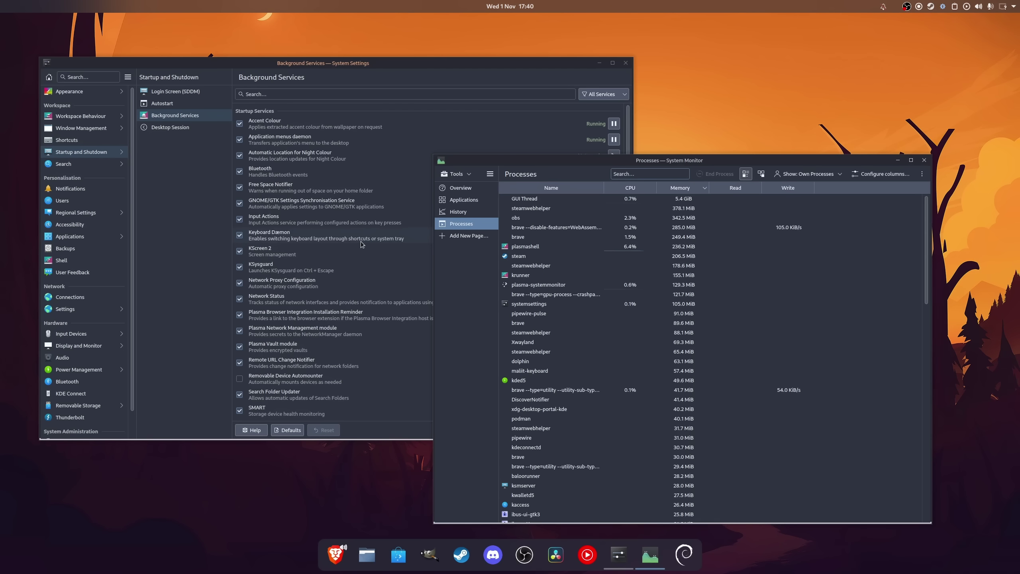
scroll(363, 243, "down", 1)
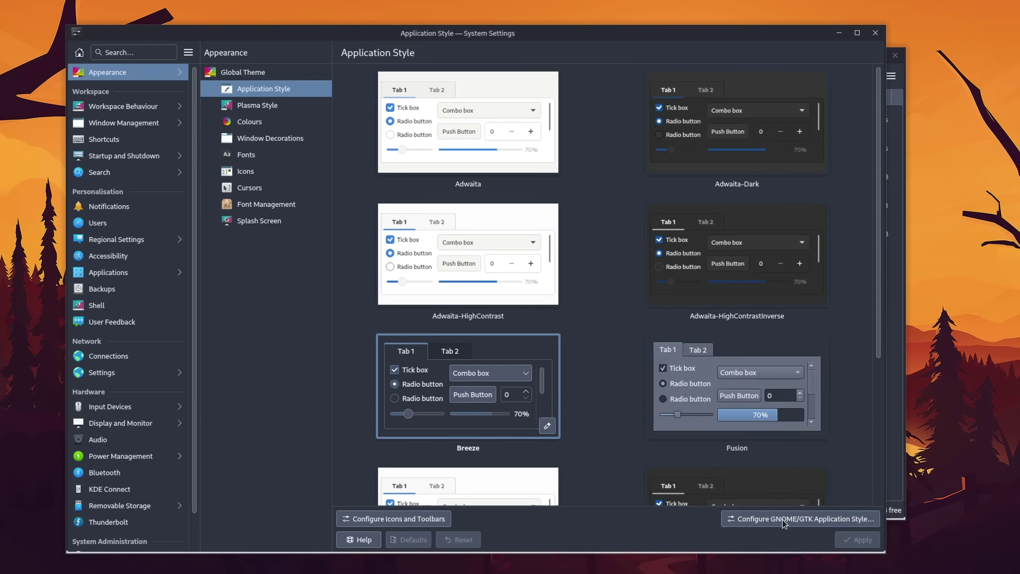
- Open Configure GNOME/GTK Application Style… to see the Breeze GTK theme
left_click(783, 519)
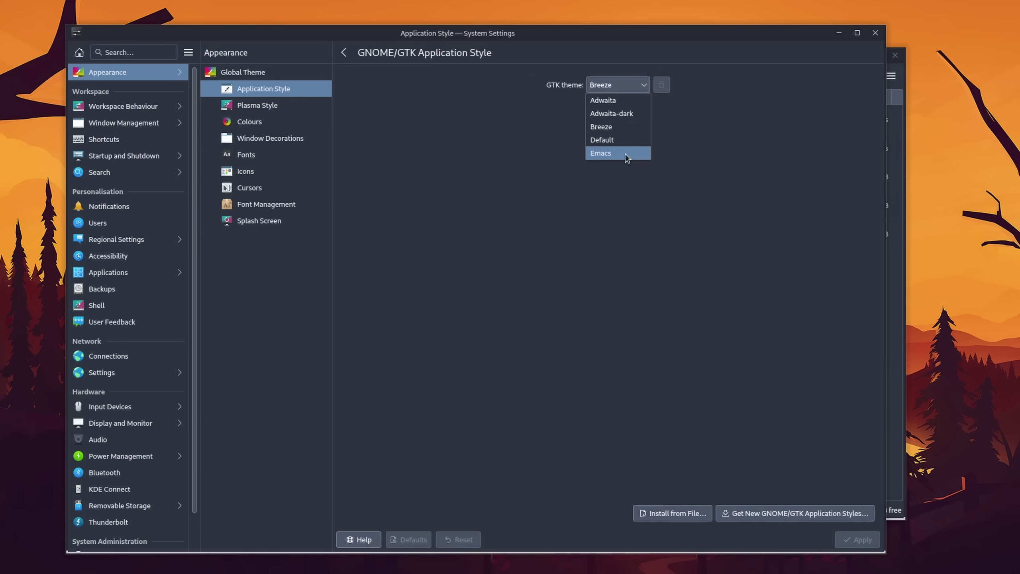
- View the Colorful-Dark-GTK style, cut display scale from 200% to 100%, and disable full-screen tearing
left_click(798, 519)
left_click(585, 280)
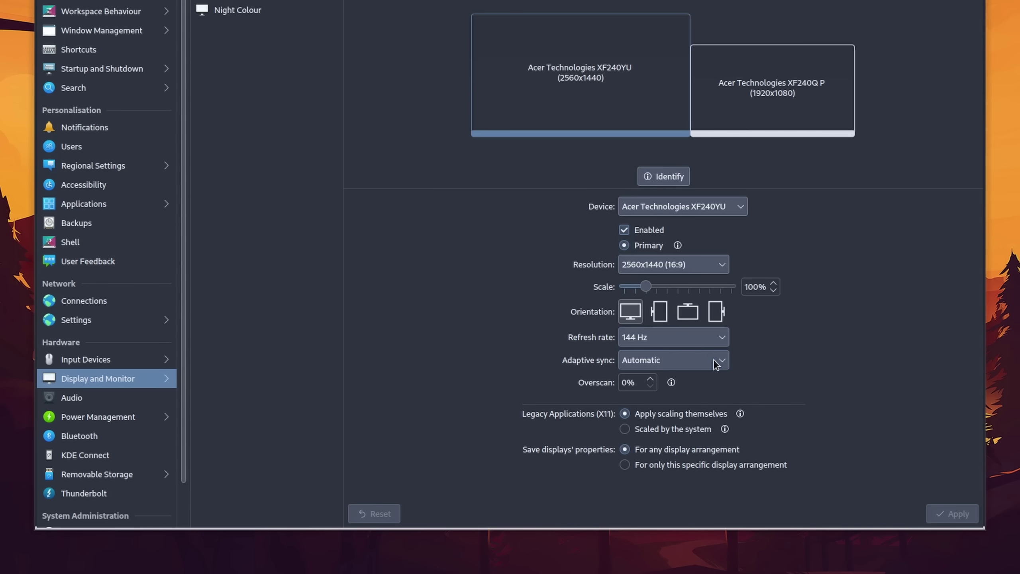
left_click(715, 361)
left_click(715, 361)
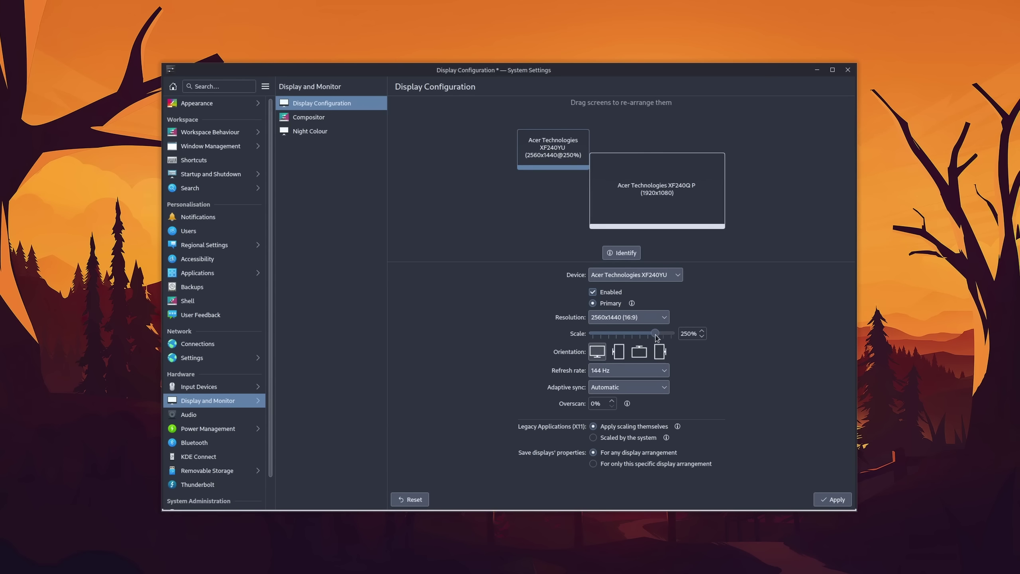
left_click_drag(641, 335, 602, 332)
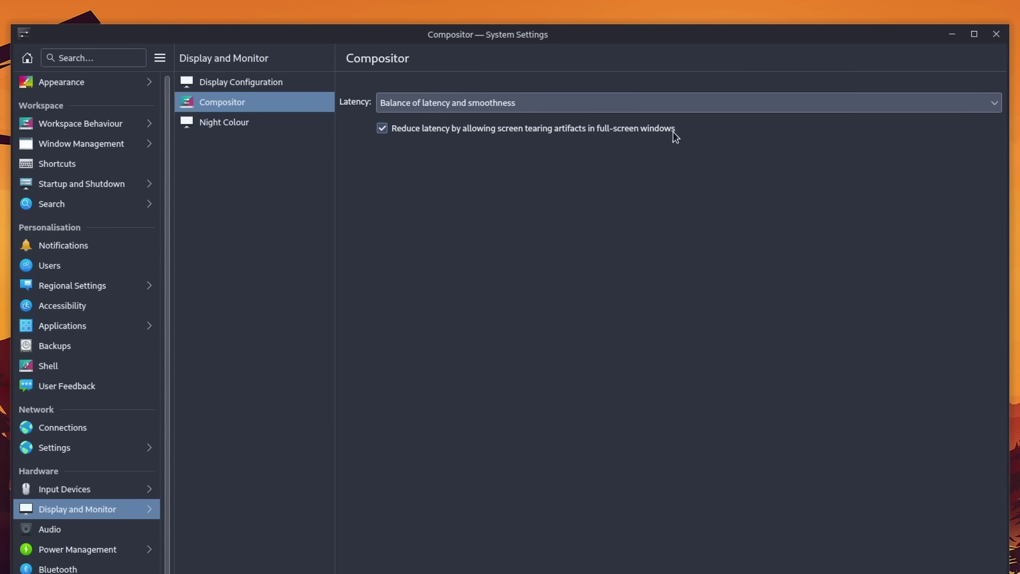
left_click(395, 131)
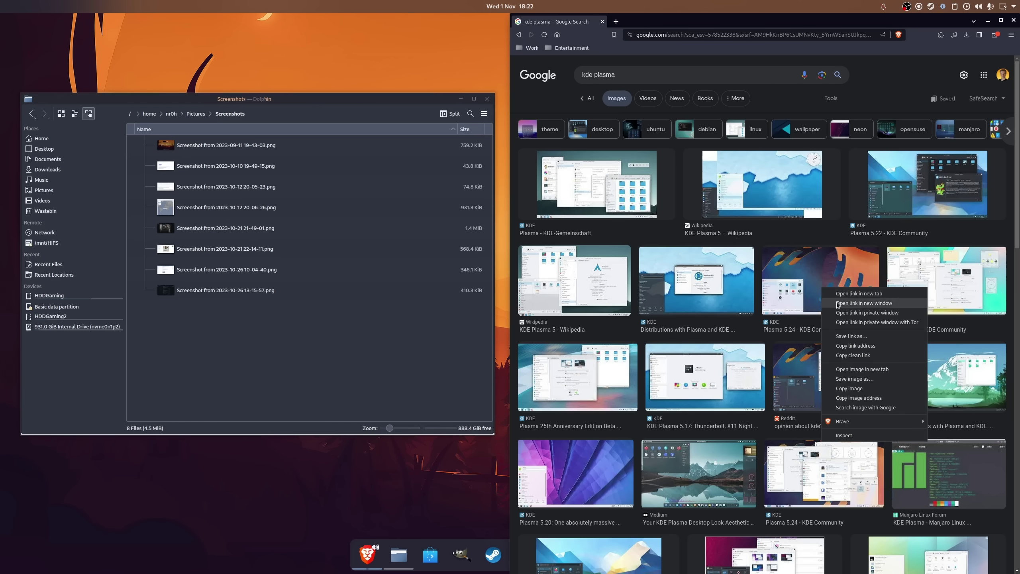
- Copy an image from Brave's results and paste it into Screenshots as Pasted image.png
left_click(861, 388)
right_click(281, 329)
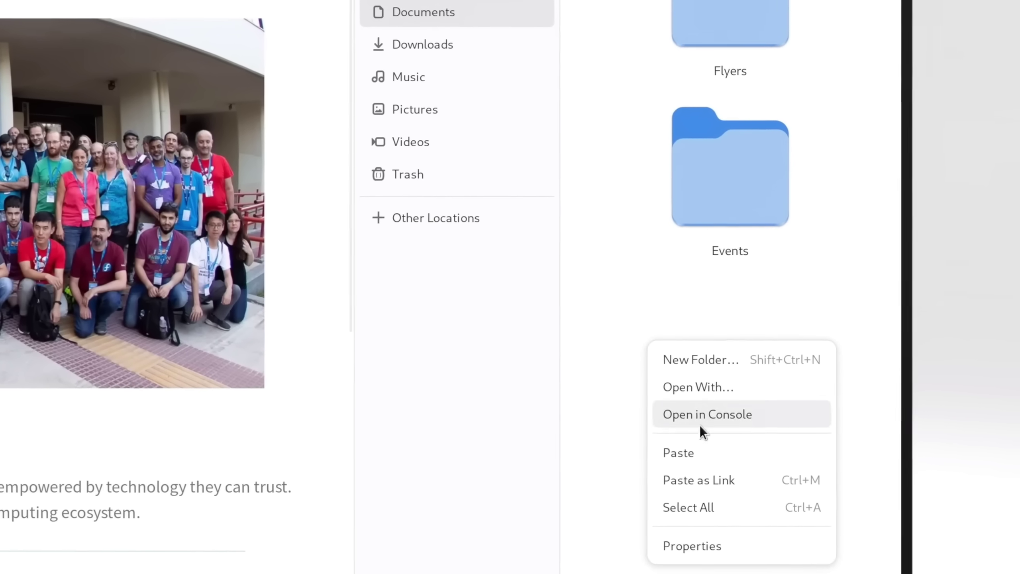
left_click(714, 465)
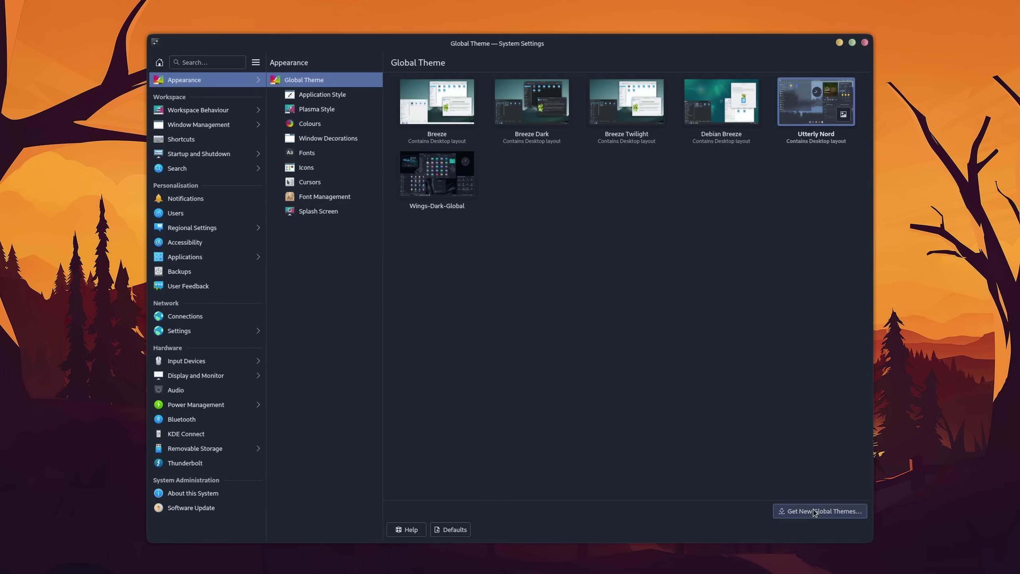
- Browse the downloadable global themes and Plasma styles, and view the Andromeda style's details
left_click(813, 512)
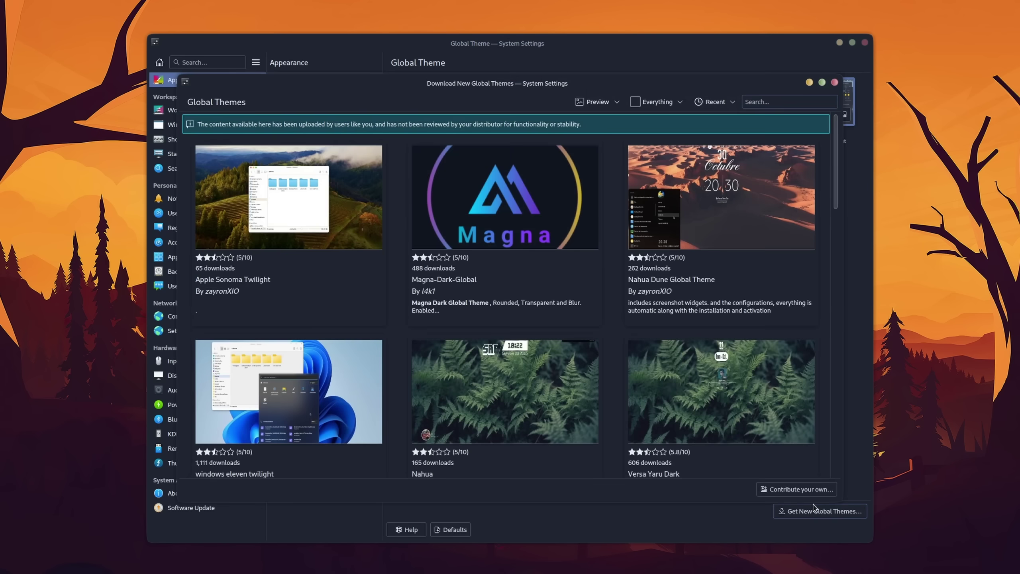
scroll(837, 205, "down", 2)
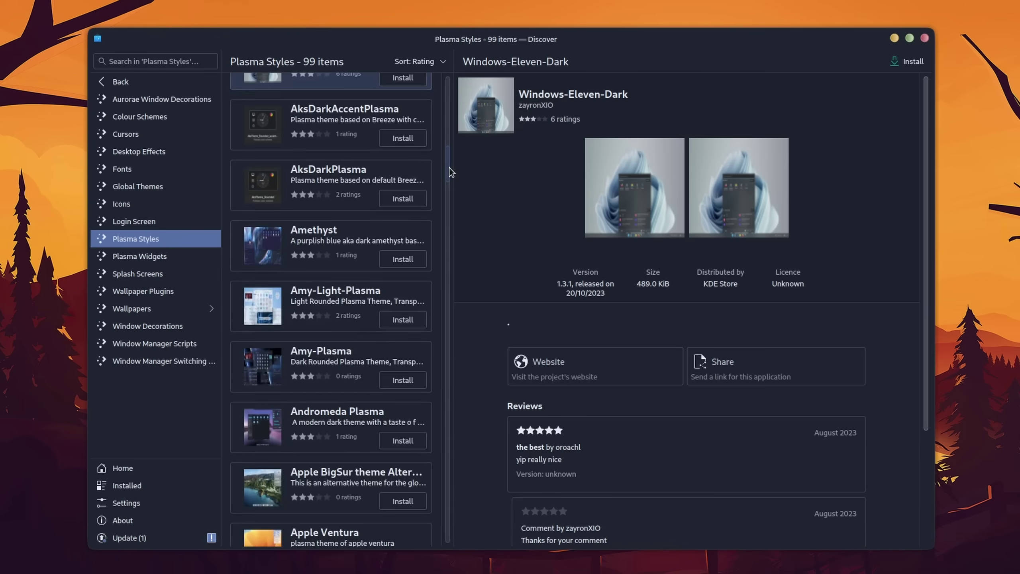
left_click_drag(449, 168, 451, 184)
left_click(310, 189)
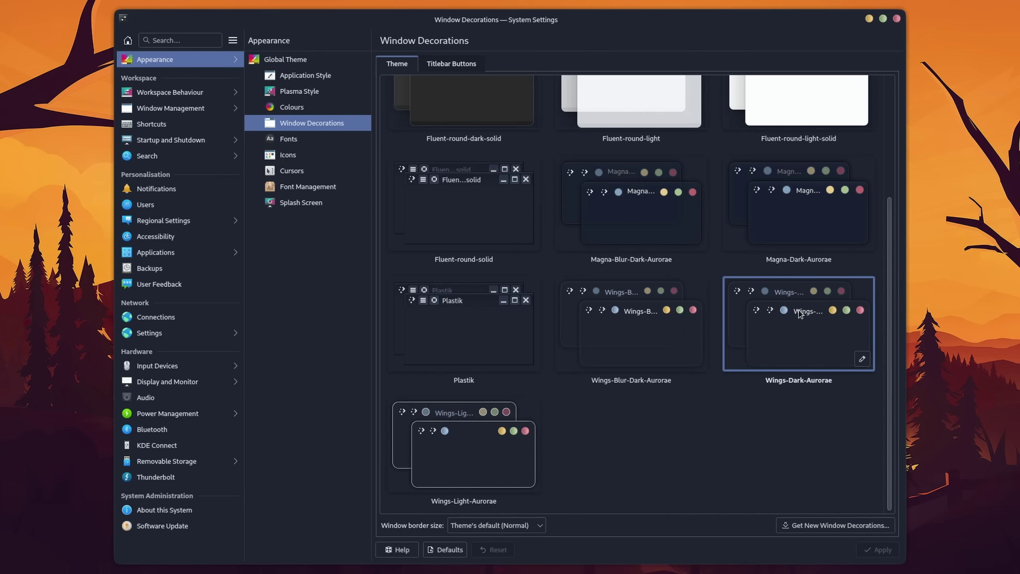
scroll(800, 313, "up", 3)
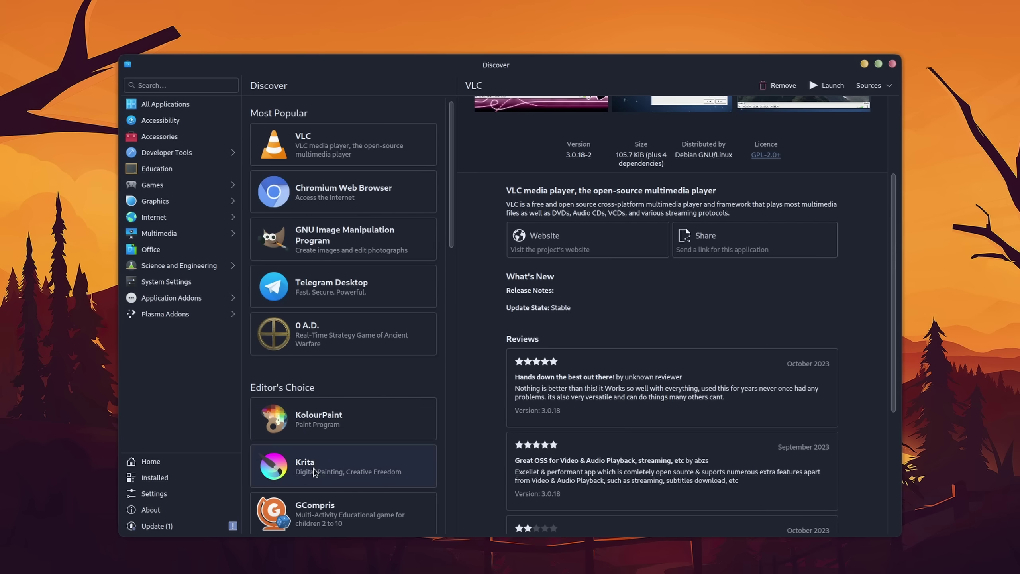
- View Krita's store page, then search the Discover store for discord
left_click(314, 468)
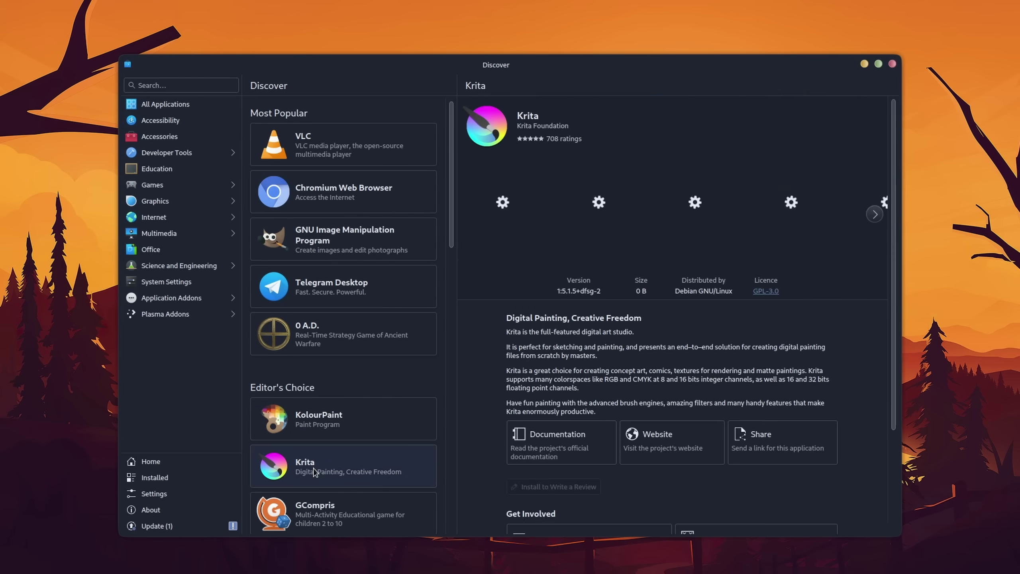
left_click(176, 87)
type("discord")
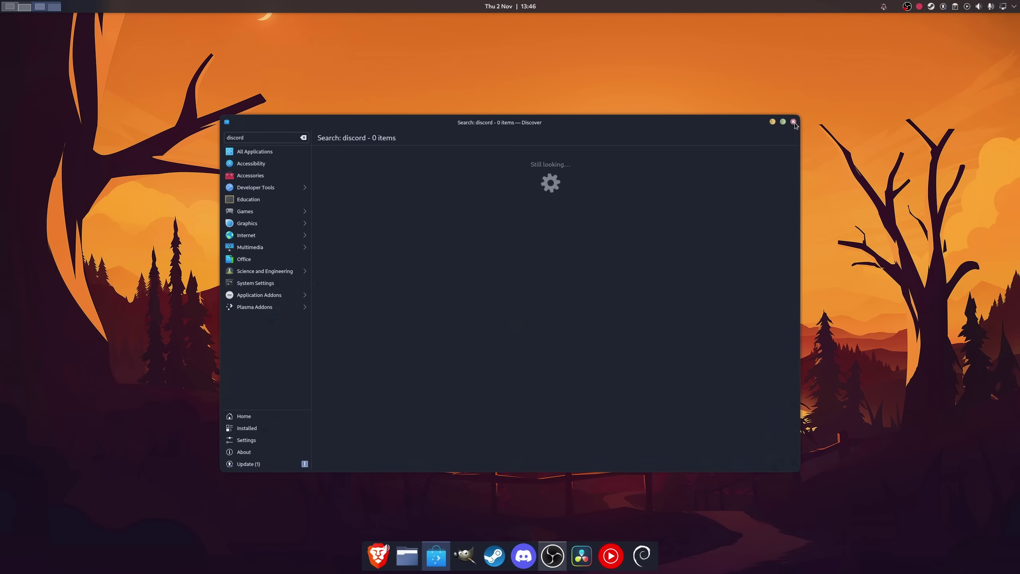
- Close Discover and relaunch it from the application launcher
left_click(923, 37)
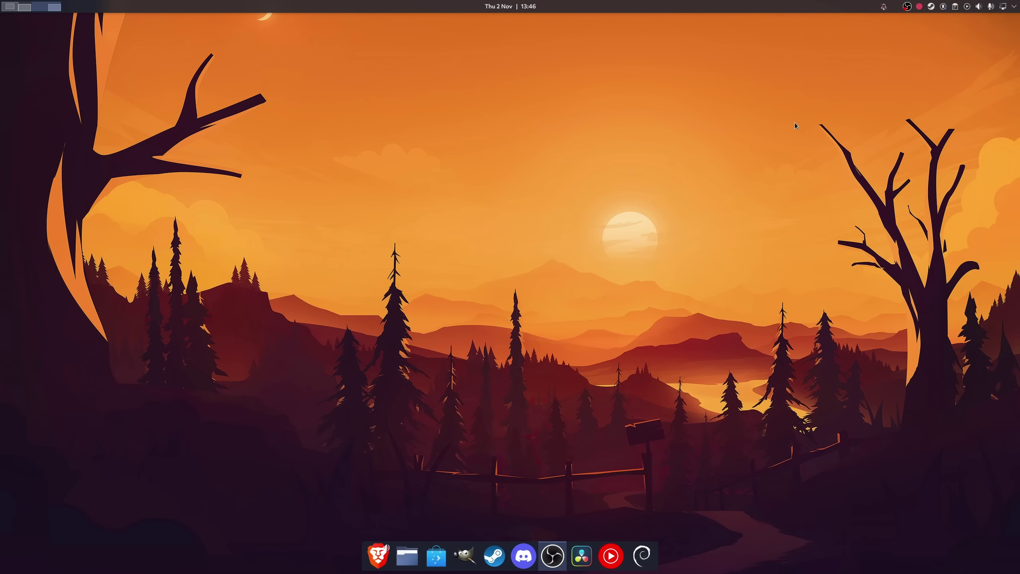
key("super")
type("disco")
key("Return")
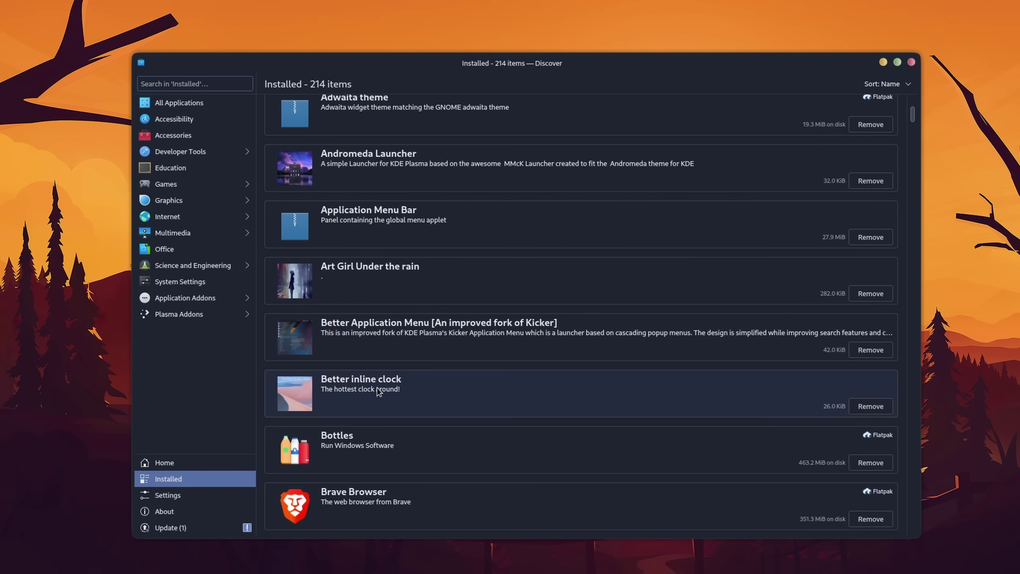
- Search the installed apps for gwenview
scroll(409, 422, "down", 4)
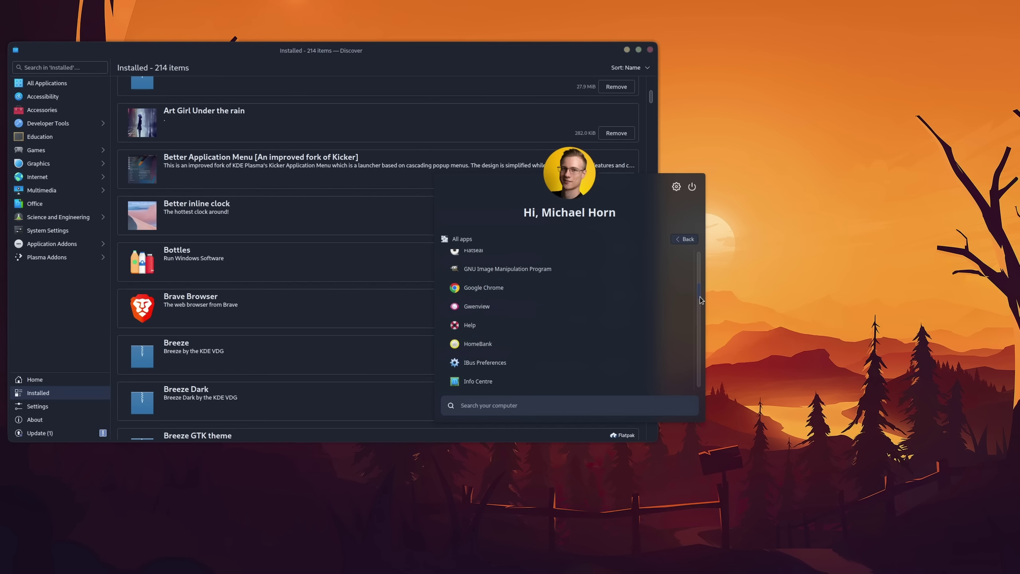
left_click(49, 66)
type("gwenvi")
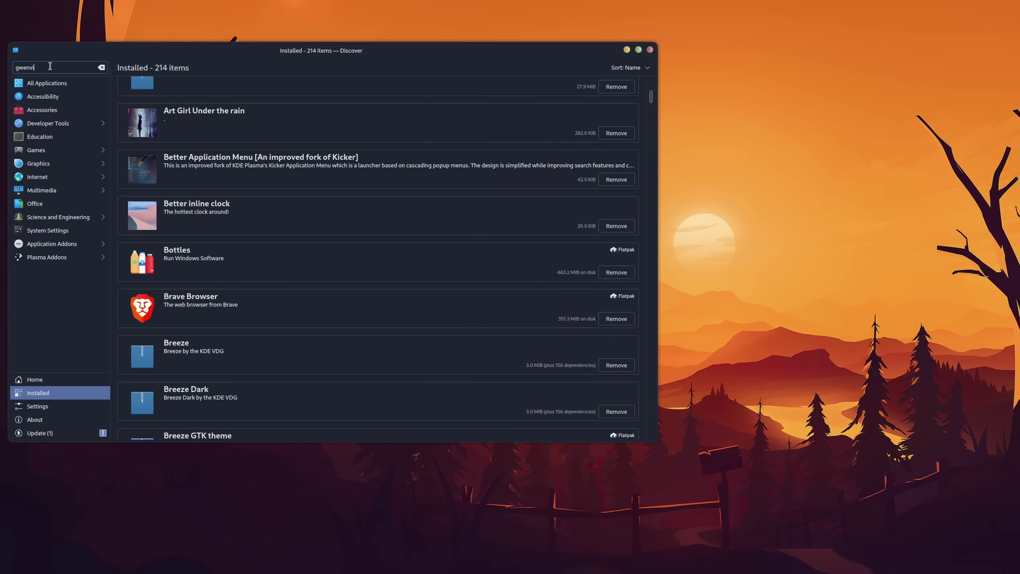
type("ew")
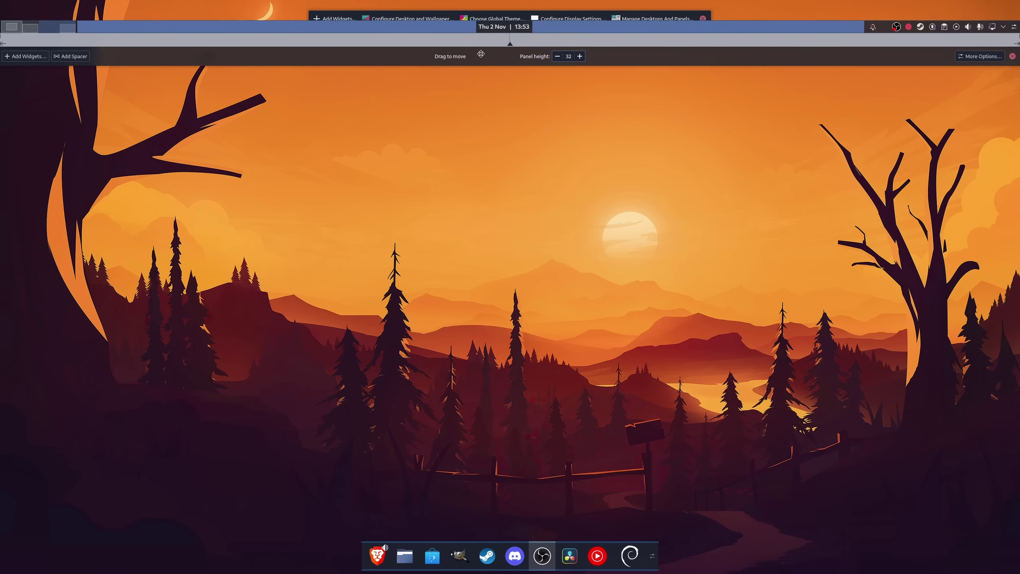
left_click_drag(448, 55, 334, 198)
left_click_drag(45, 251, 456, 90)
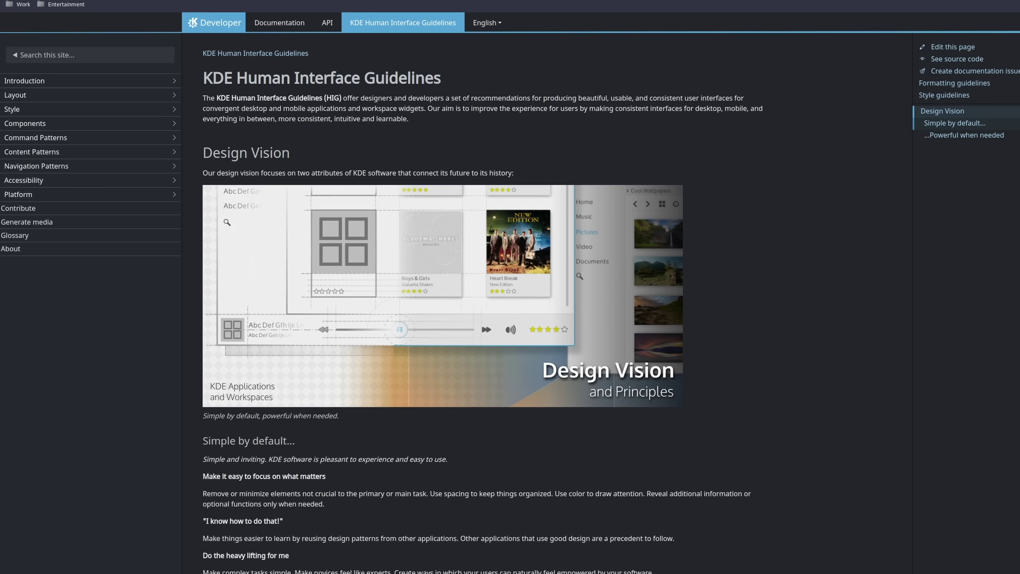
- Scroll through the HIG Design Vision page and down the Style > Color page
scroll(481, 305, "down", 5)
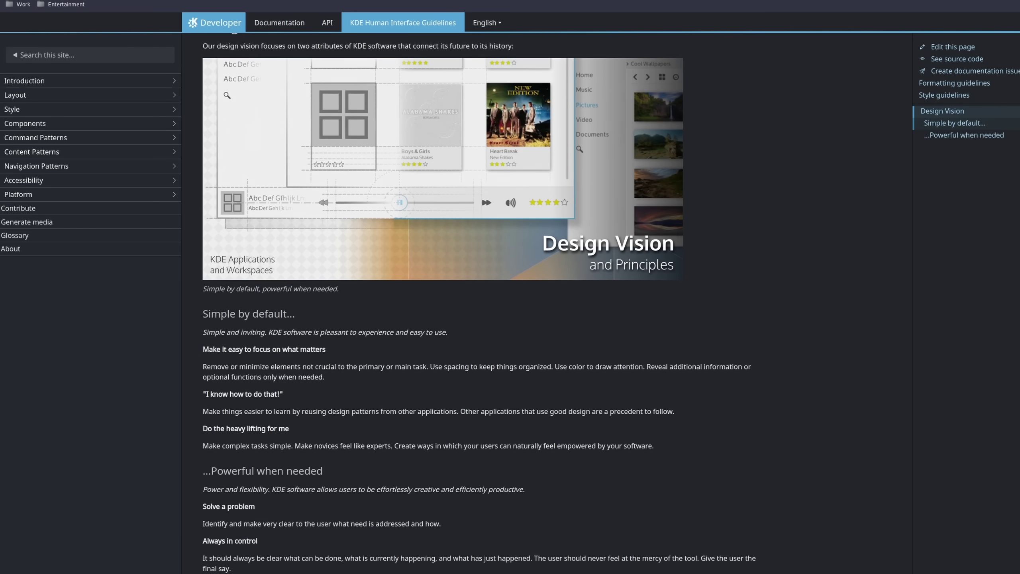
scroll(481, 305, "down", 3)
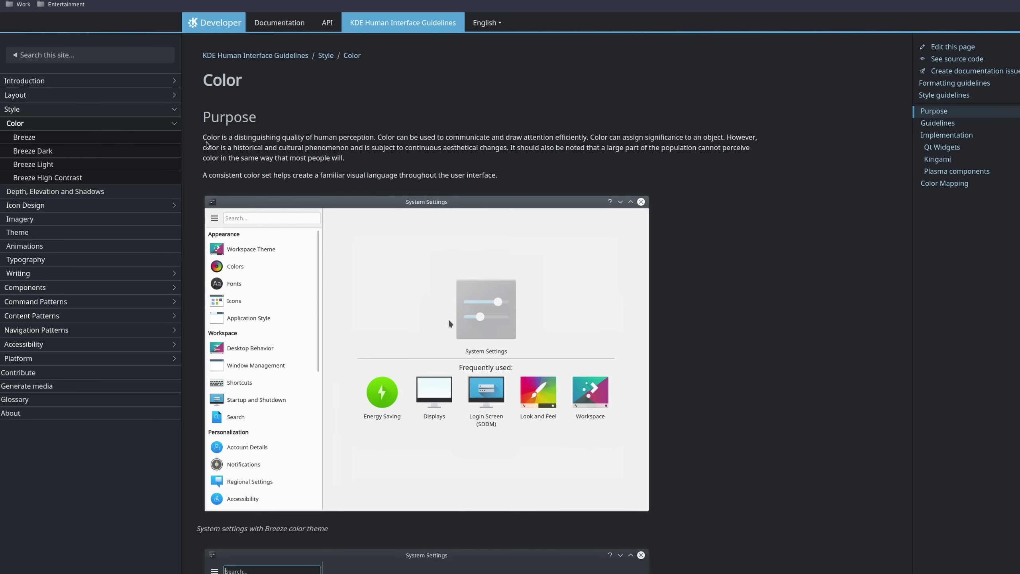
scroll(791, 180, "down", 5)
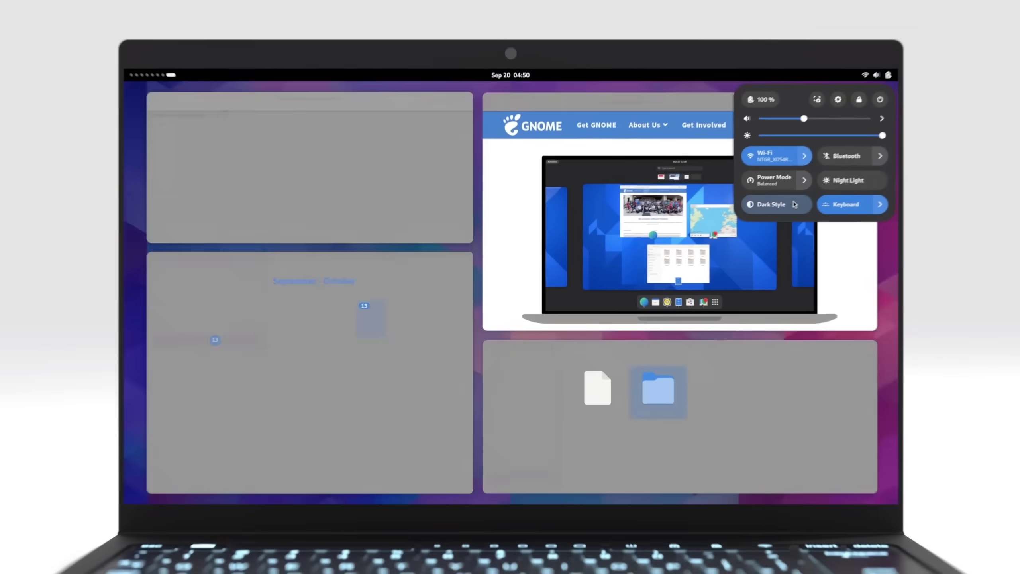
- Toggle Dark Style on and off, then add Owner and Permissions columns in Files
left_click(795, 204)
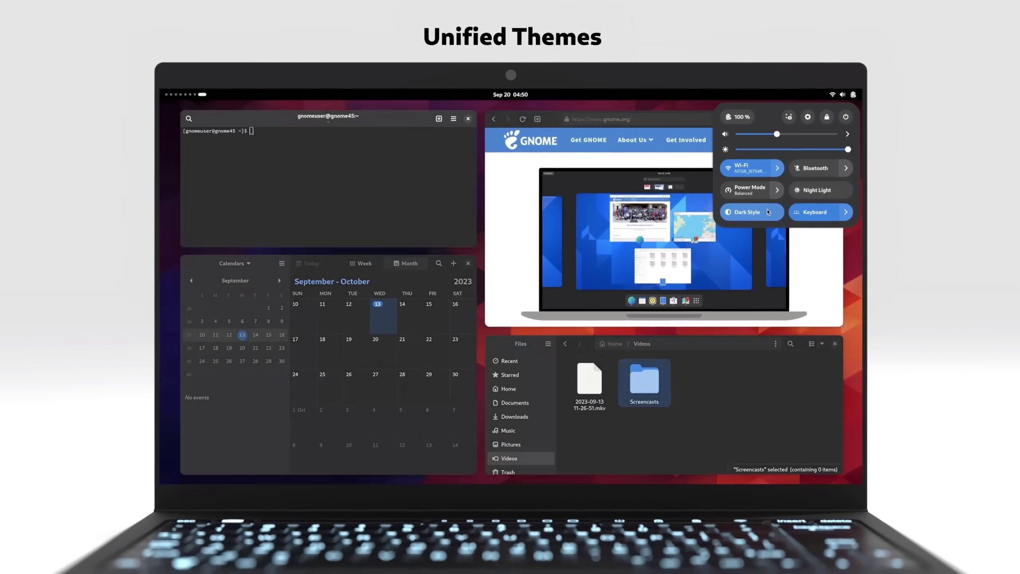
left_click(767, 211)
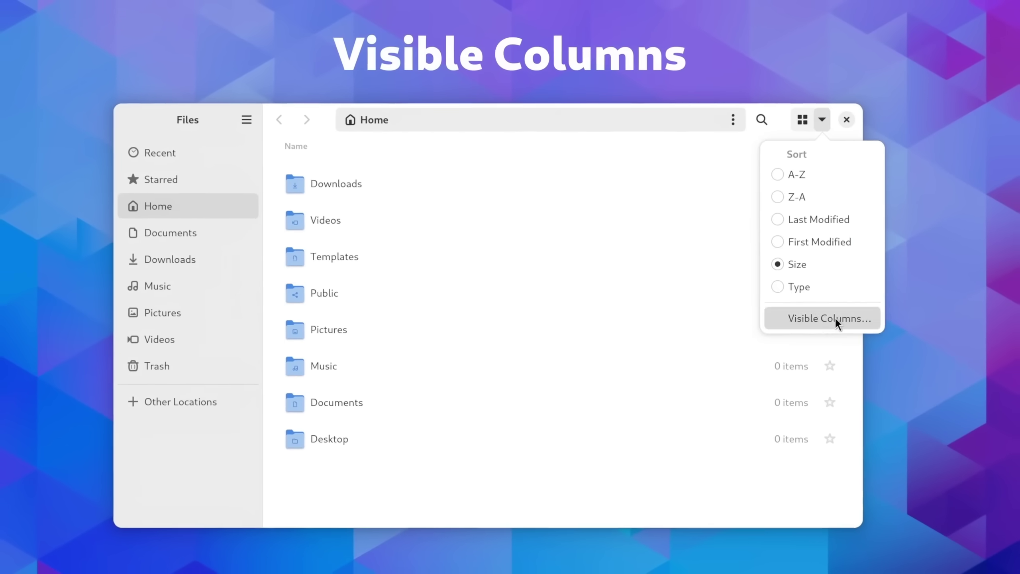
left_click(833, 318)
left_click(550, 322)
left_click(550, 398)
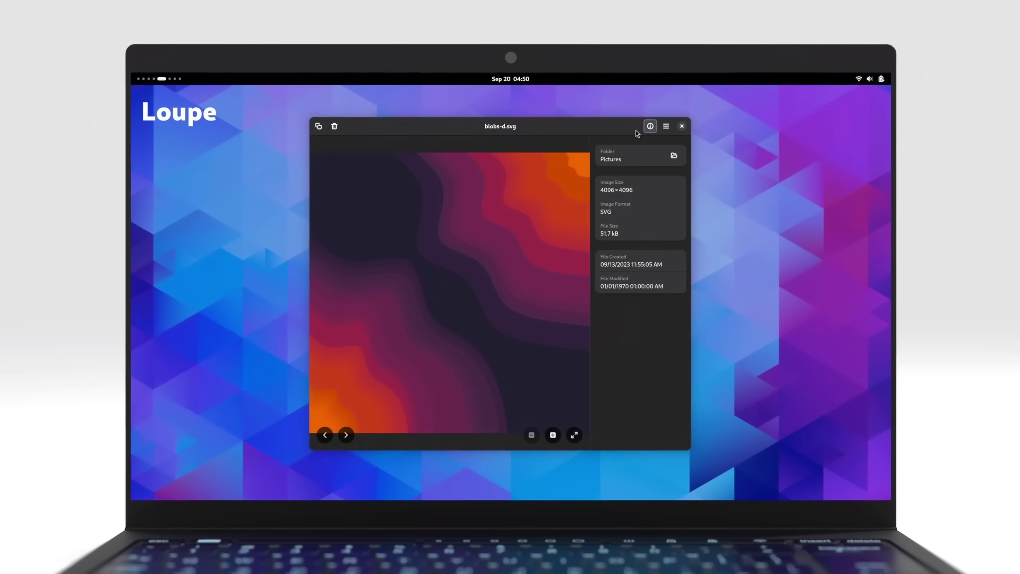